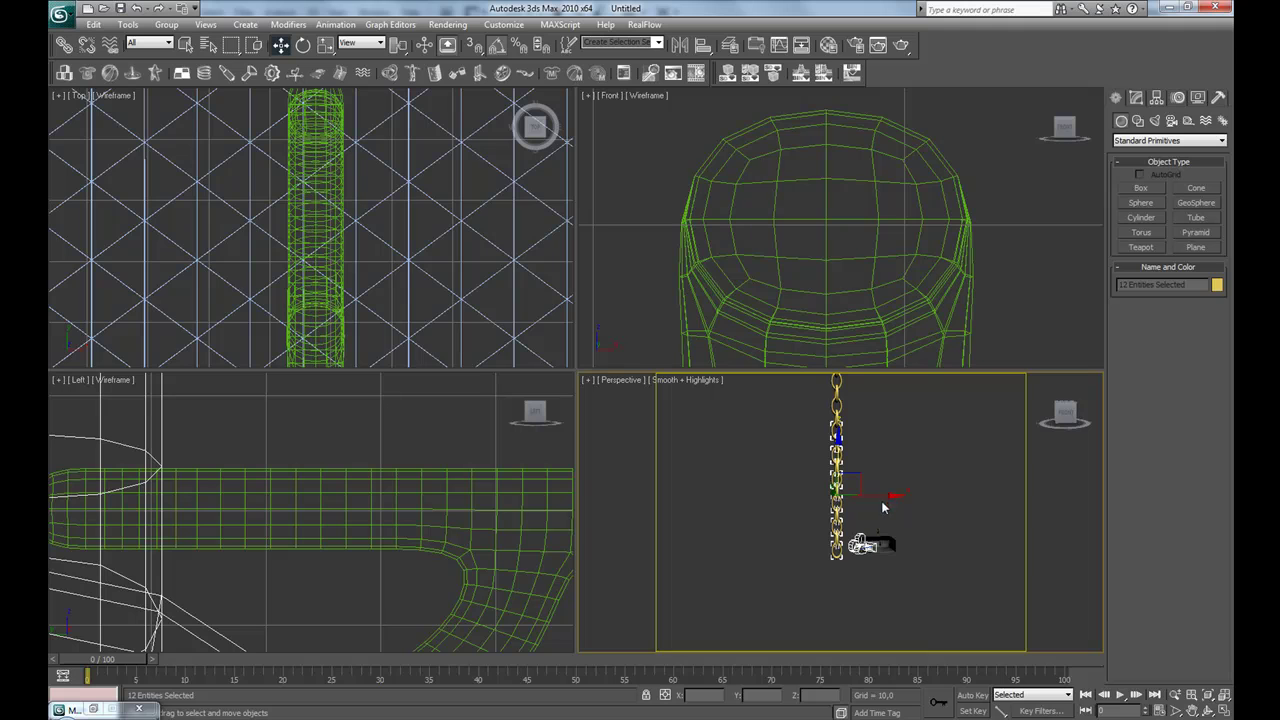
drag(928, 497, 996, 499)
middle_drag(816, 476, 794, 539)
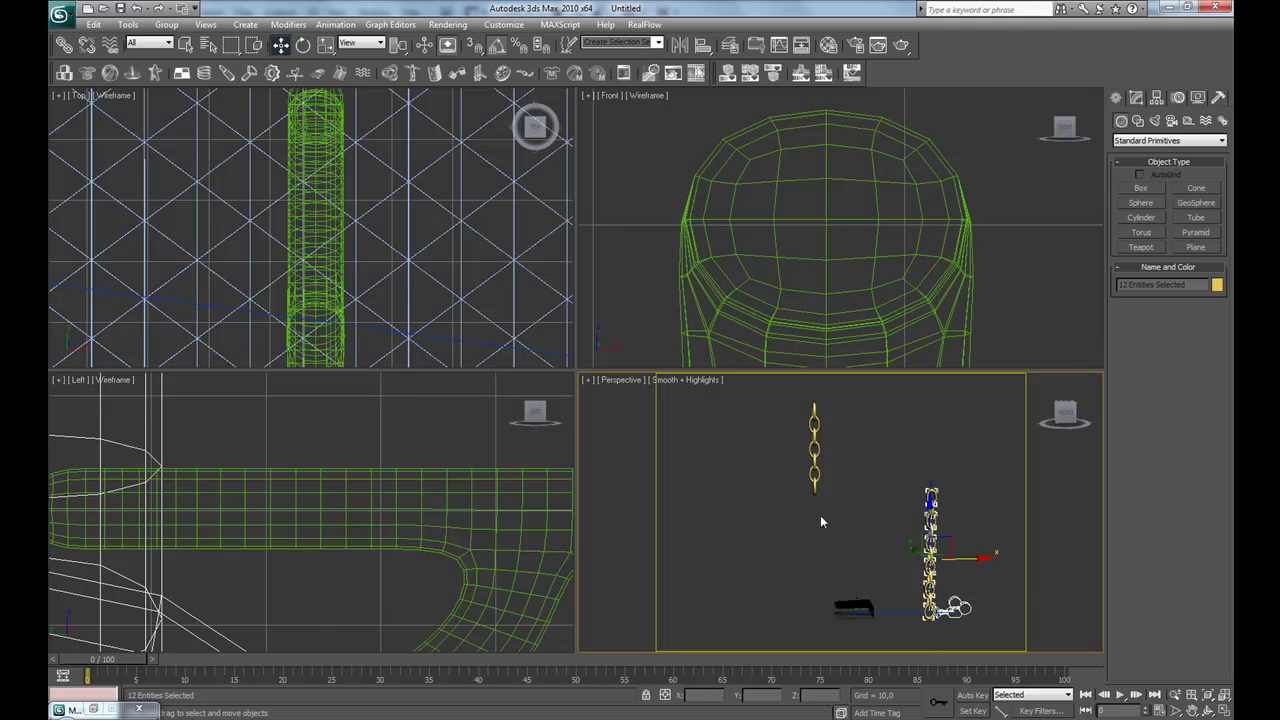
key(ctrl+z)
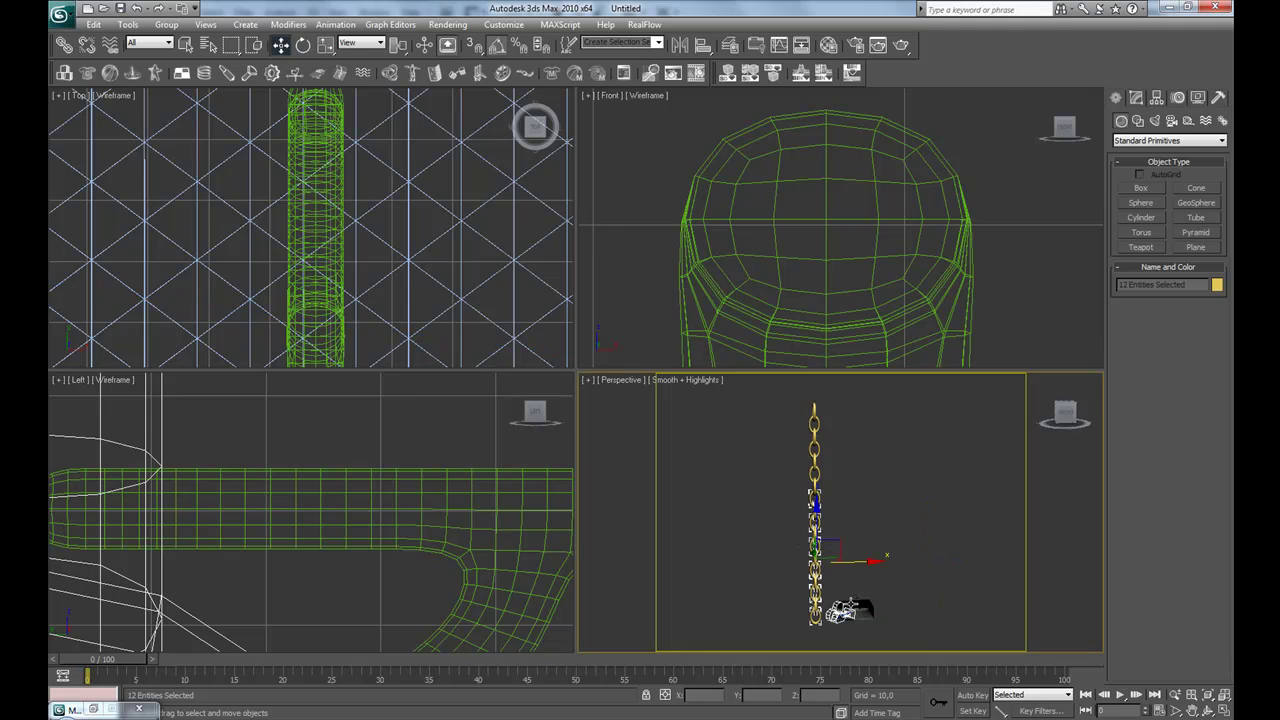
Drop the neighbouring object from the selection, move the selected chain links aside and delete the leftover upper links
alt+click(838, 613)
drag(859, 558, 948, 555)
drag(800, 404, 794, 402)
key(Delete)
middle_drag(923, 574, 946, 546)
scroll(927, 546, up, 5)
scroll(874, 537, down, 5)
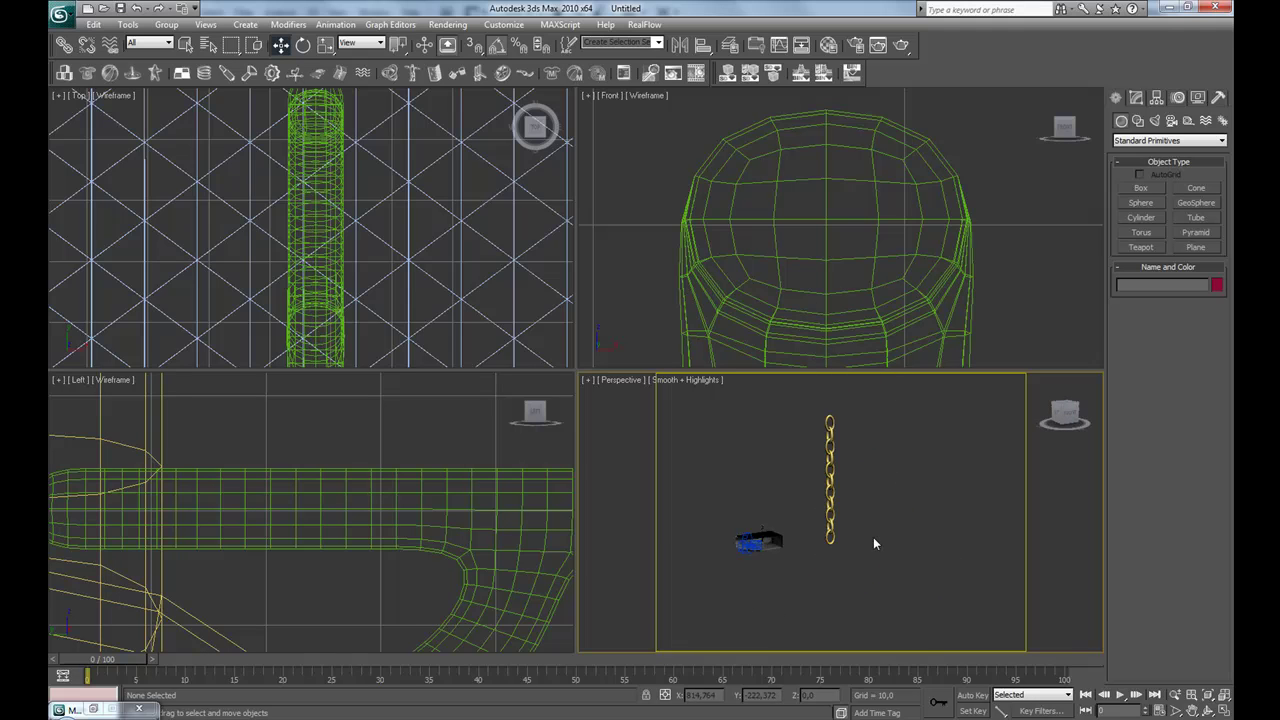
Clone all the chain links straight down by one chain length as a single instance copy
drag(877, 407, 817, 556)
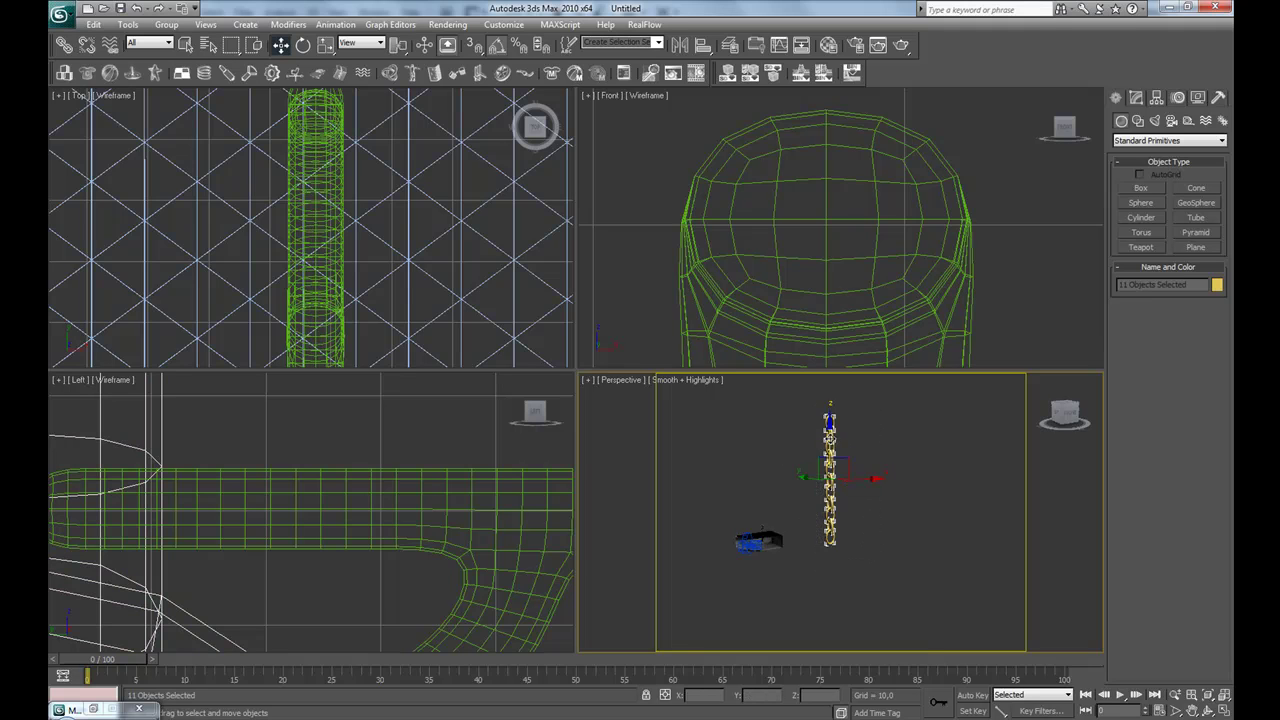
drag(830, 425, 830, 552)
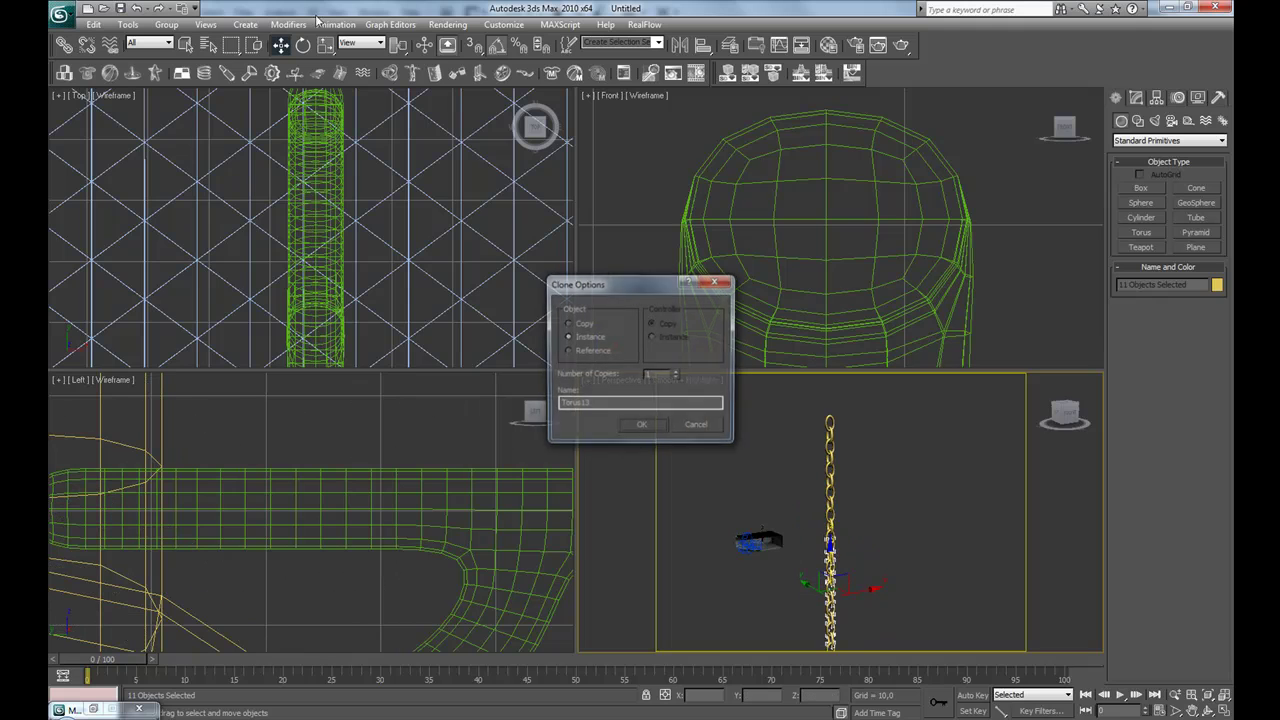
click(664, 426)
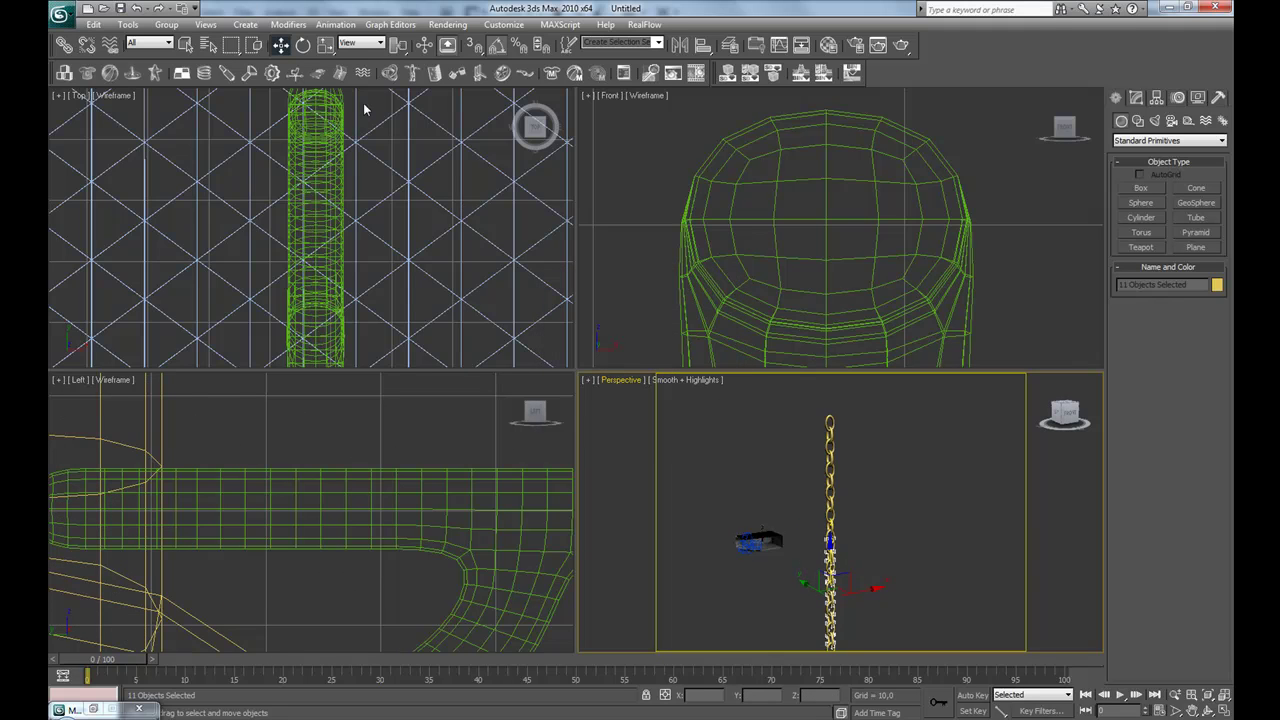
Group the cloned lower links under the name "chain"
click(166, 24)
click(181, 43)
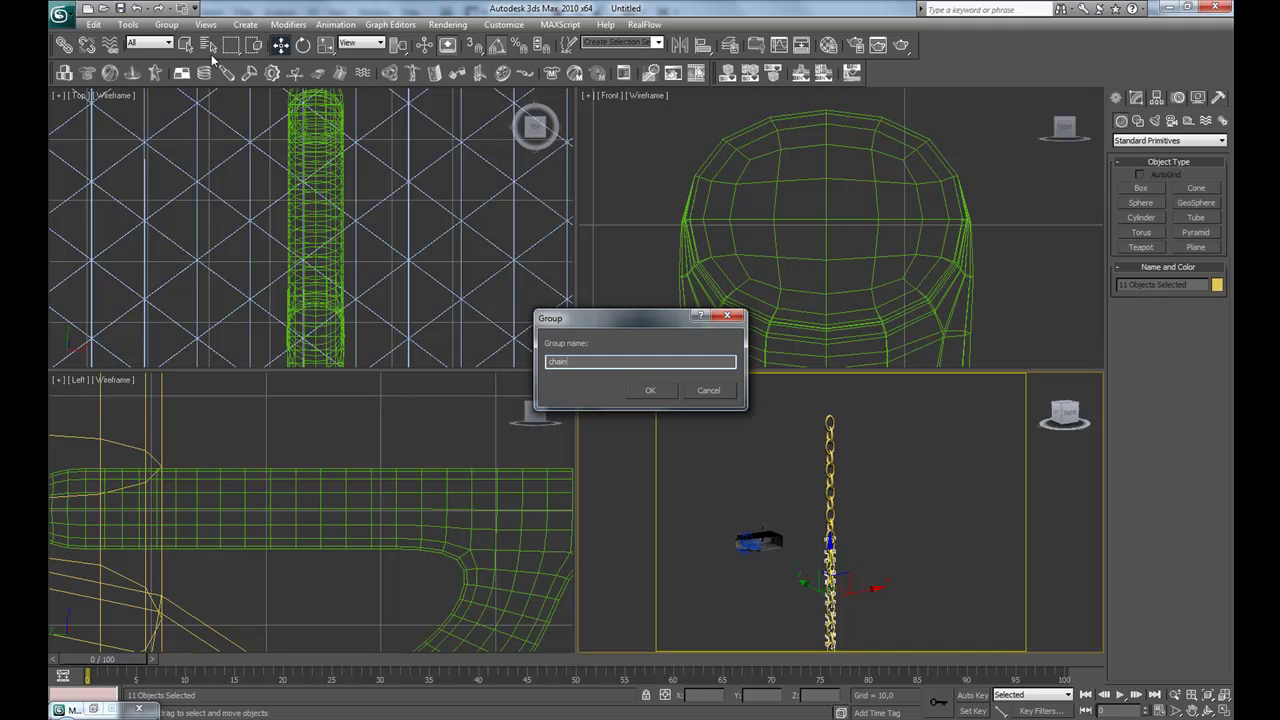
click(650, 393)
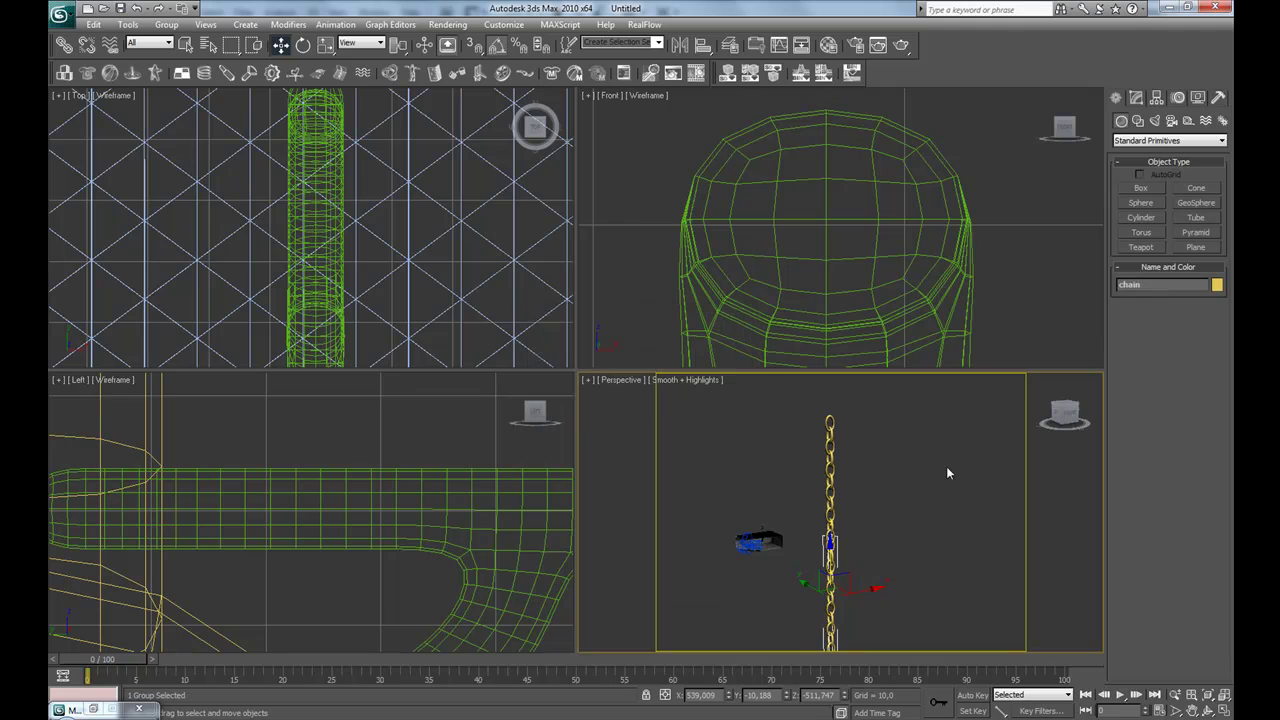
Move only the pivot of the chain group up to its topmost link
click(1160, 100)
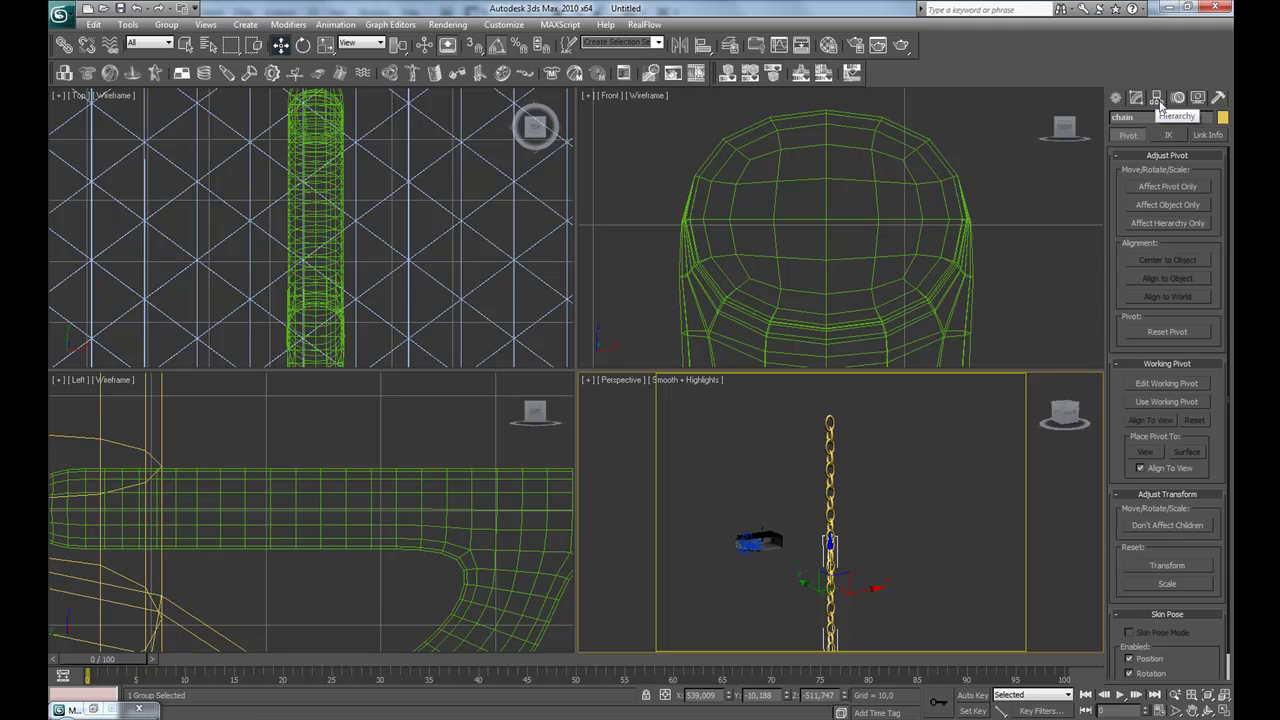
click(1163, 188)
scroll(891, 462, up, 5)
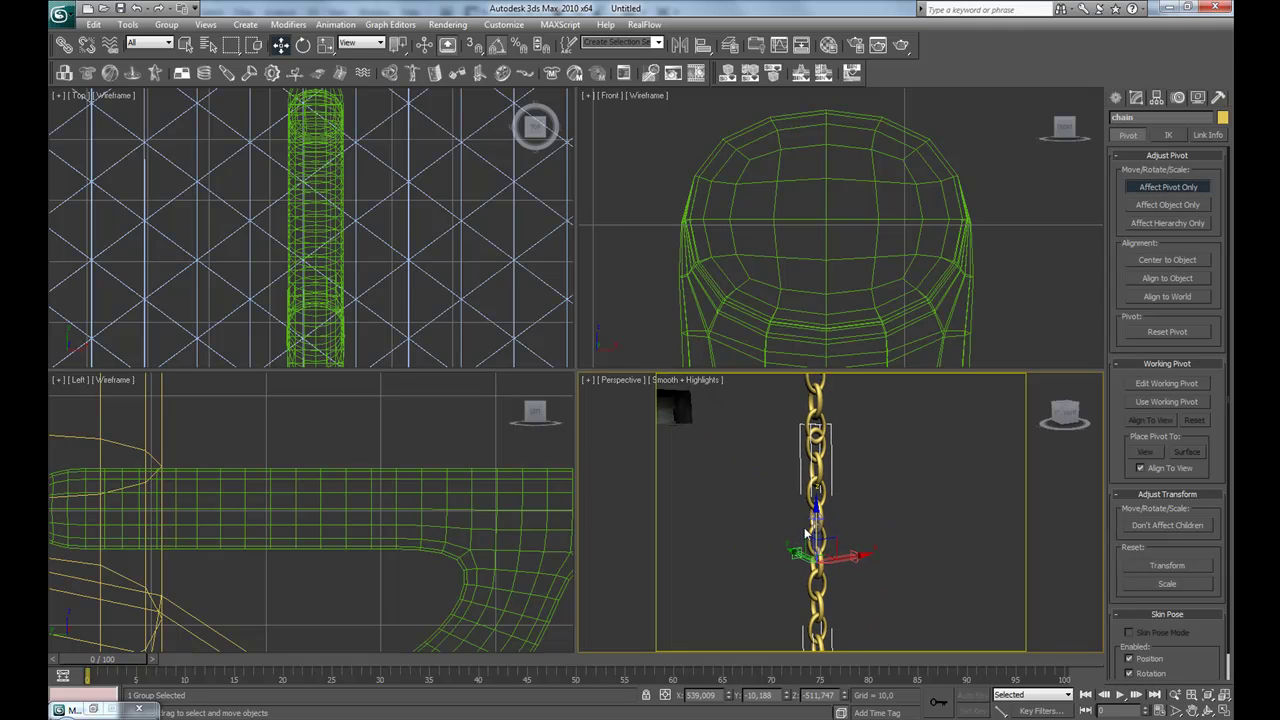
drag(815, 515, 826, 387)
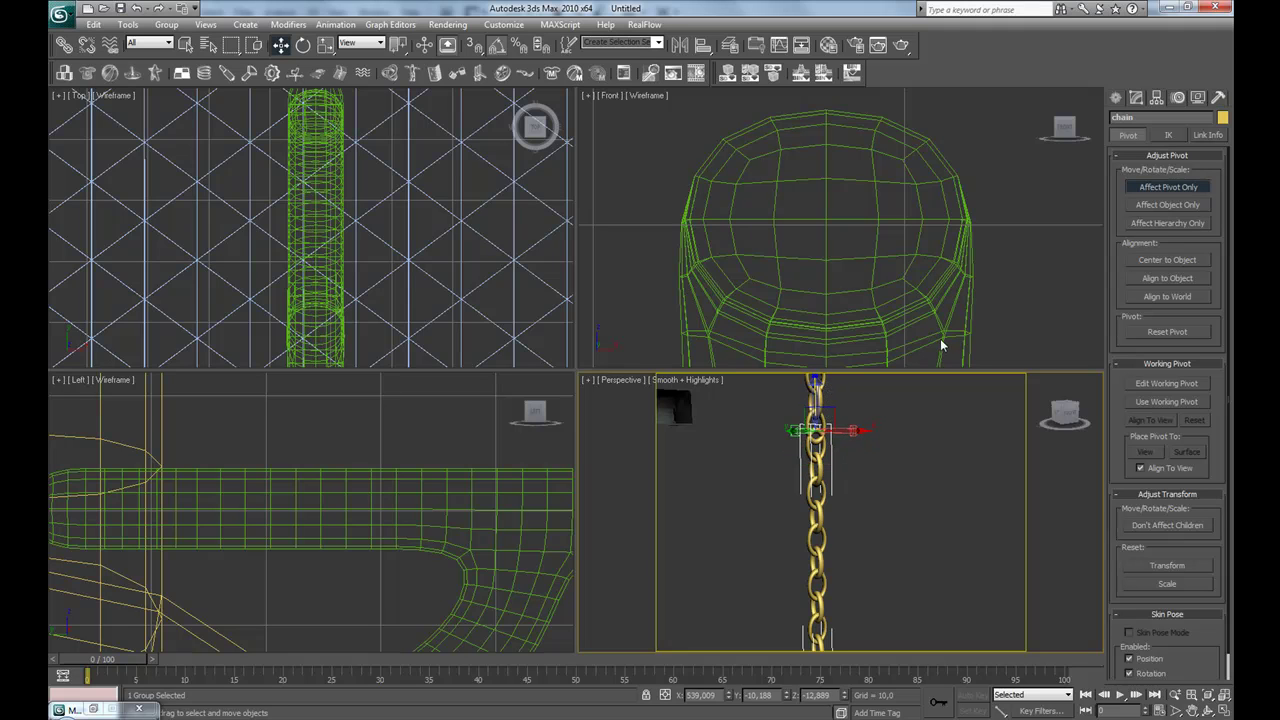
click(1162, 179)
click(1120, 97)
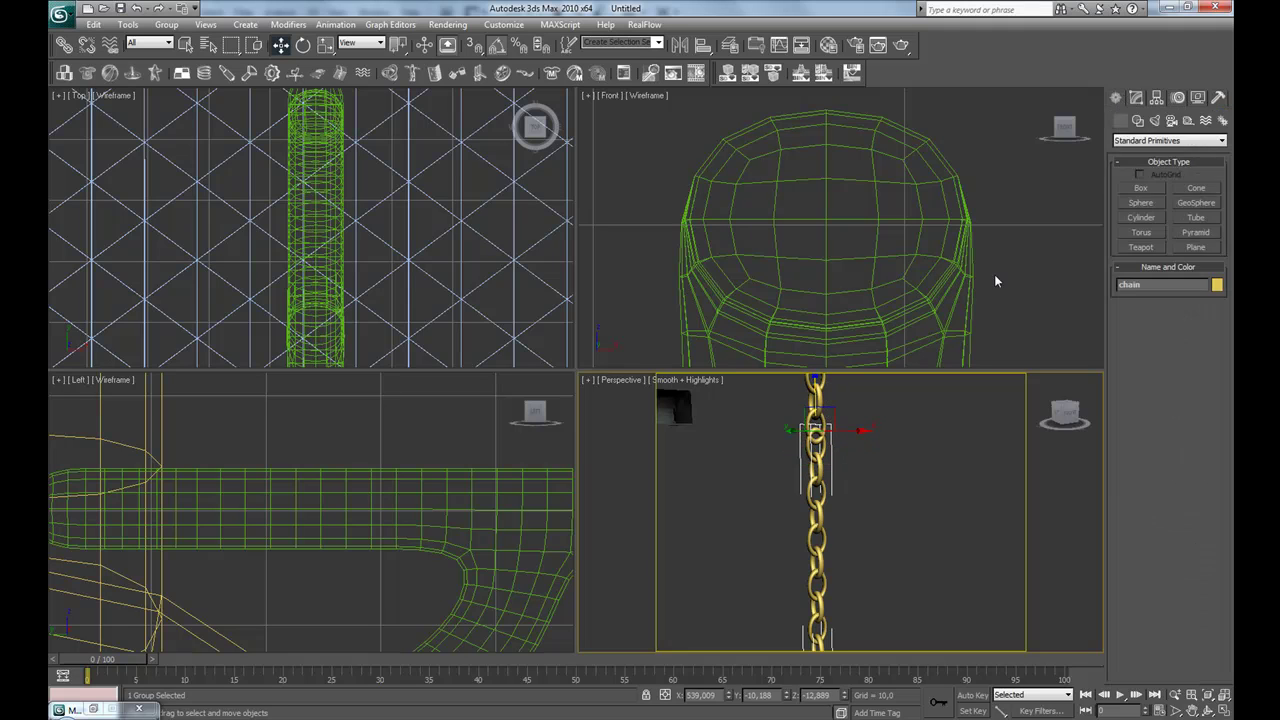
Rotate the lower chain group 40 degrees about X around its relocated pivot so it slants outward
scroll(866, 452, down, 4)
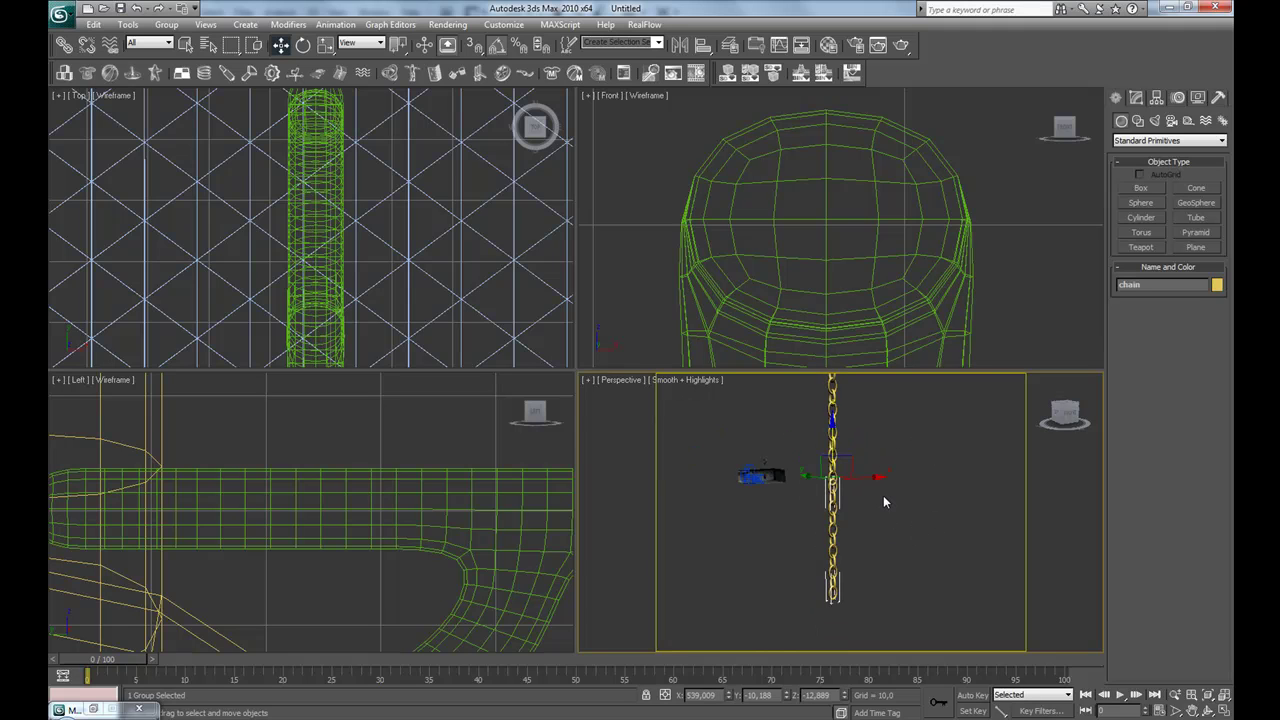
key(e)
scroll(862, 493, up, 2)
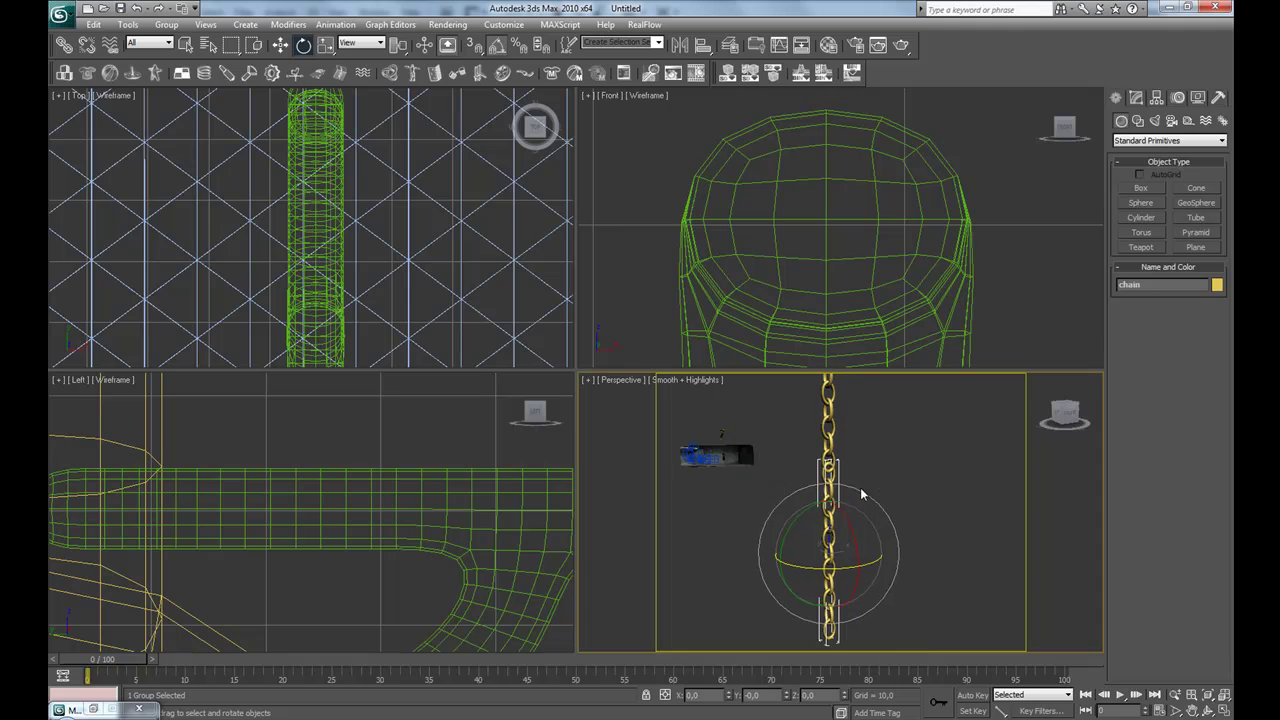
click(1156, 98)
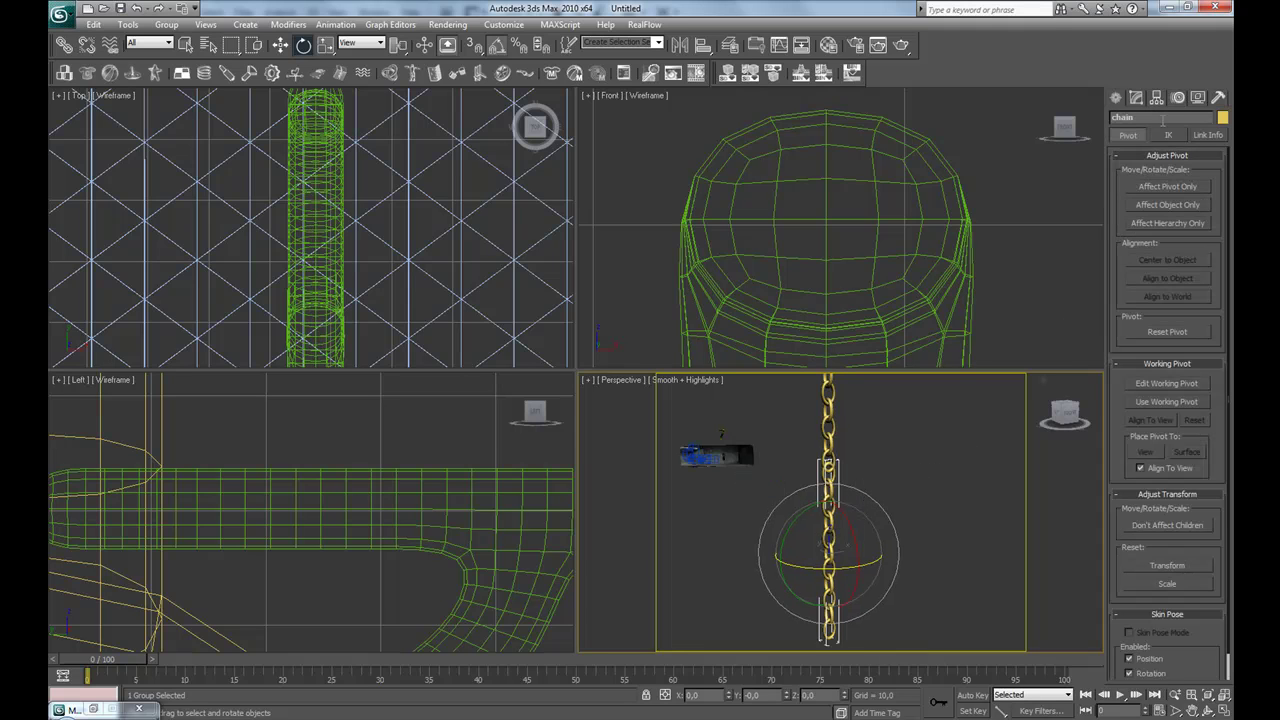
click(1163, 187)
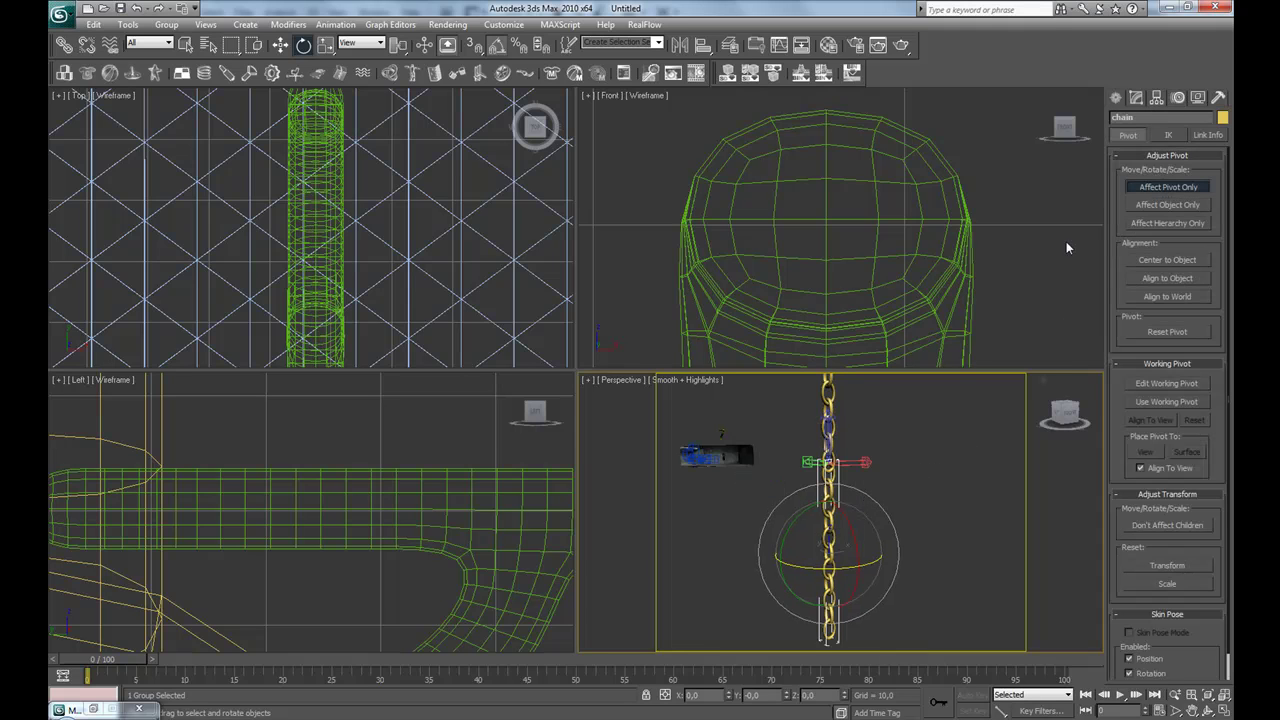
click(1162, 188)
click(1137, 97)
mouse_move(852, 423)
mouse_down()
mouse_move(857, 455)
mouse_move(889, 480)
mouse_move(911, 474)
mouse_move(883, 498)
mouse_move(866, 441)
mouse_up()
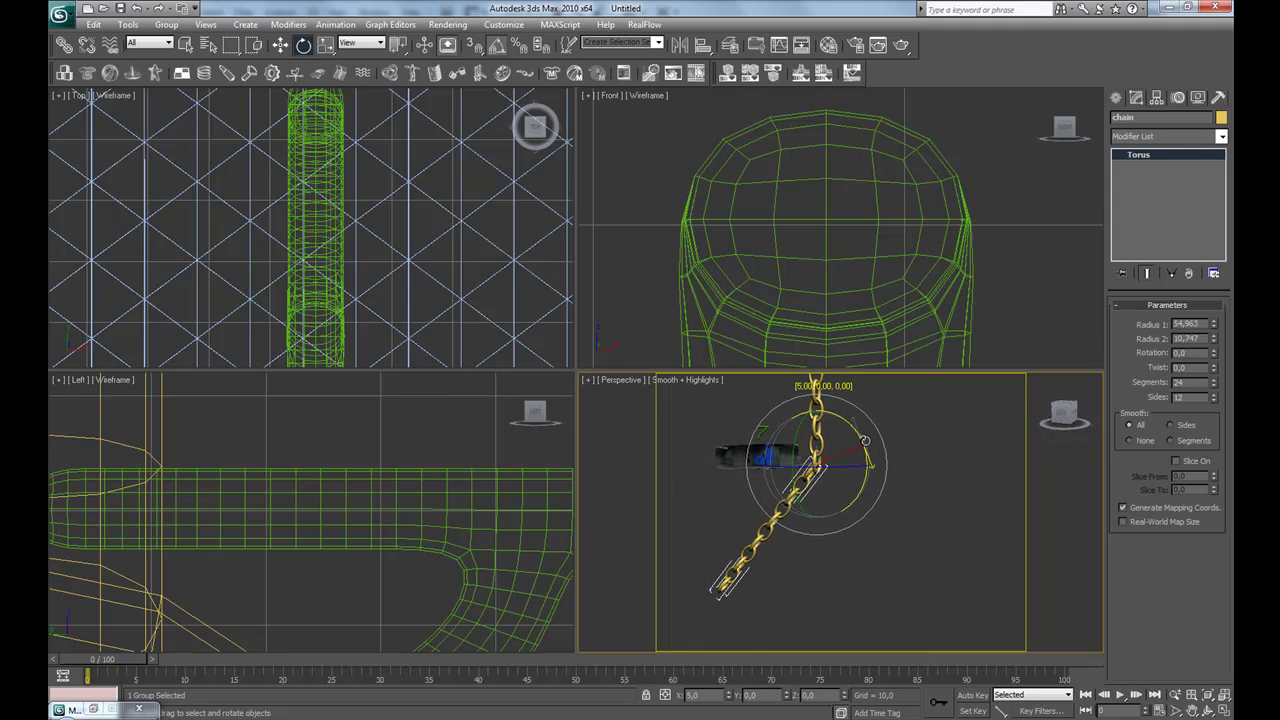
Rotate-clone the slanted chain group by 120 degrees about Z to make two more branches
alt+middle_drag(895, 528, 860, 557)
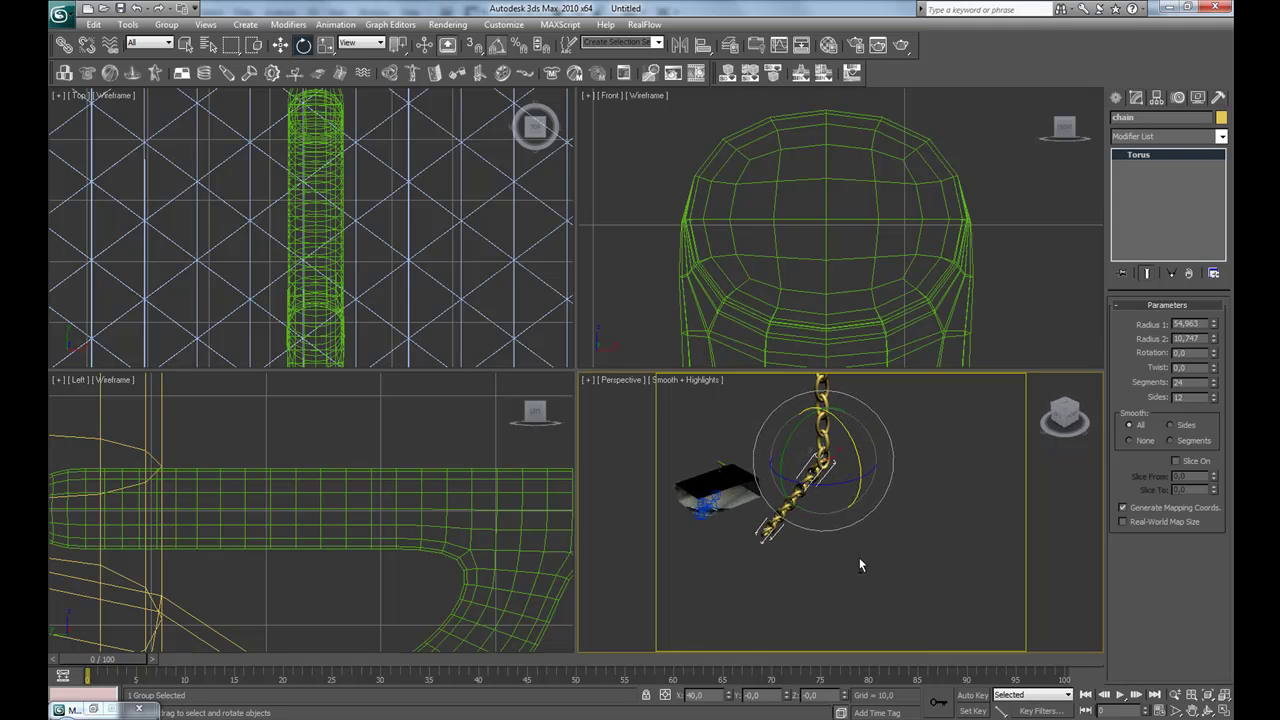
drag(838, 485, 923, 477)
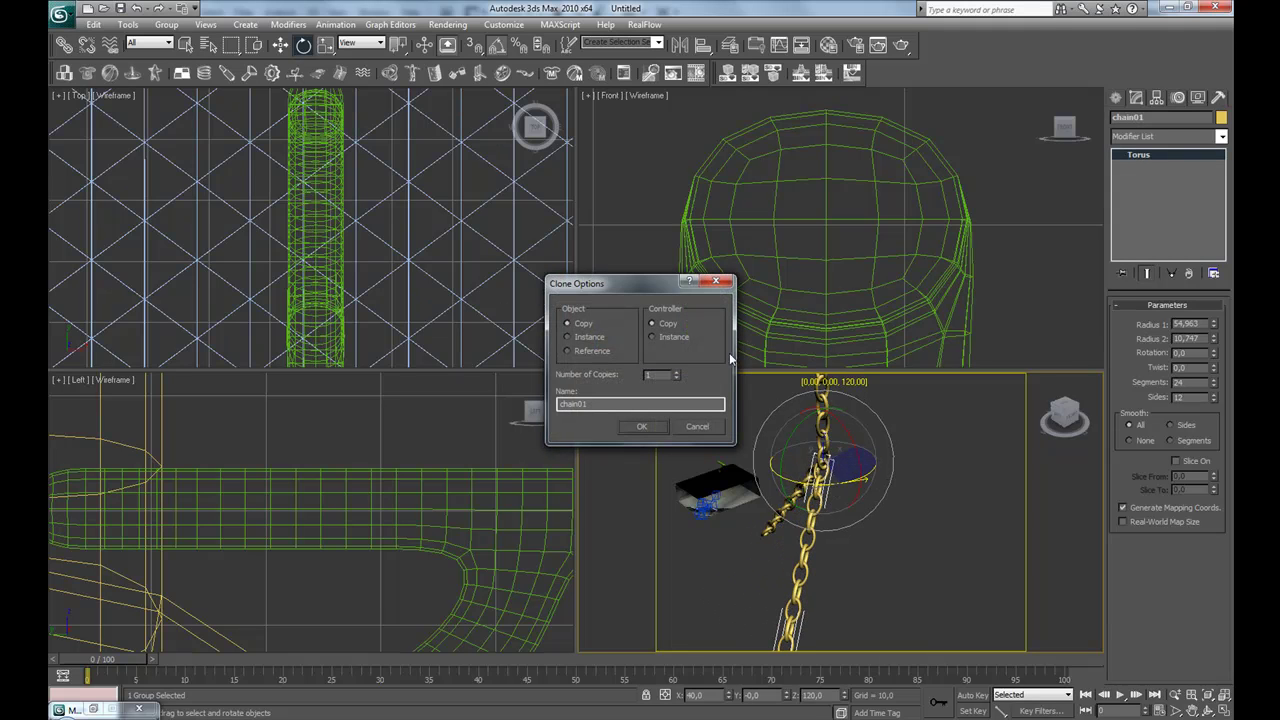
key(Return)
Examine how the three chain branches interlock with the last link of the vertical chain
alt+middle_drag(902, 481, 940, 600)
scroll(822, 445, down, 3)
scroll(838, 462, up, 7)
scroll(842, 452, down, 3)
middle_drag(836, 450, 828, 478)
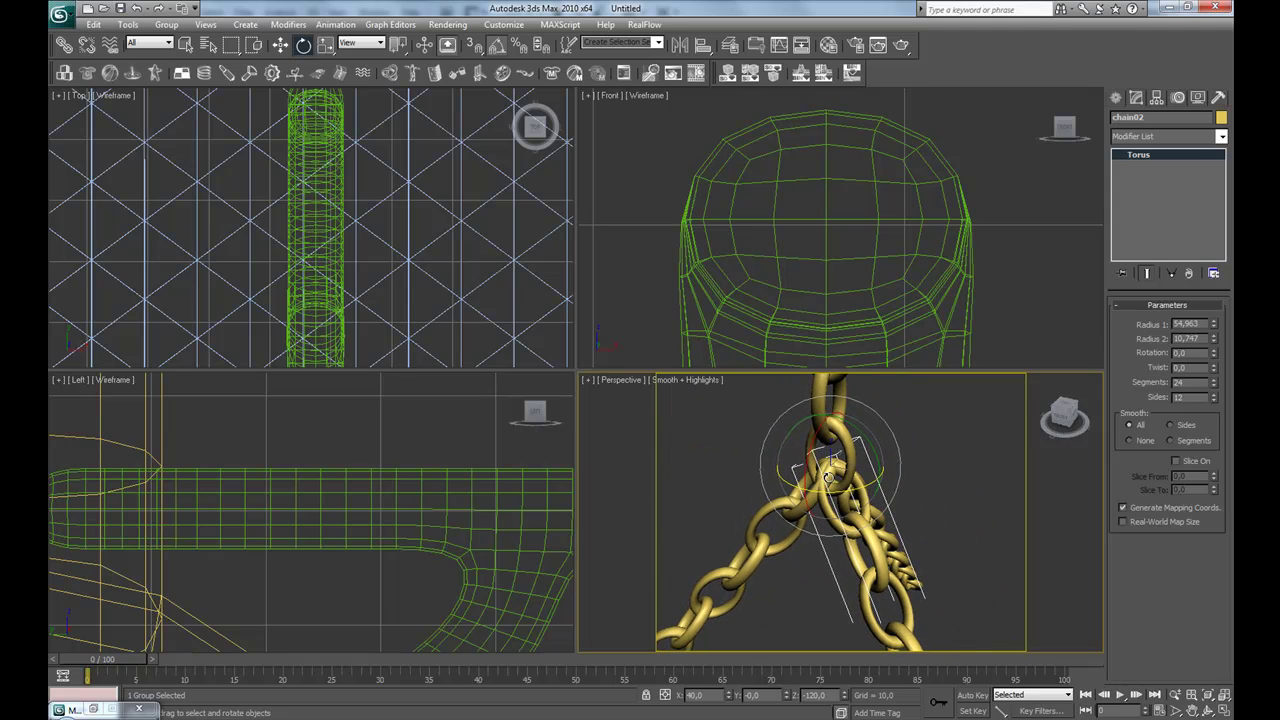
scroll(836, 459, up, 6)
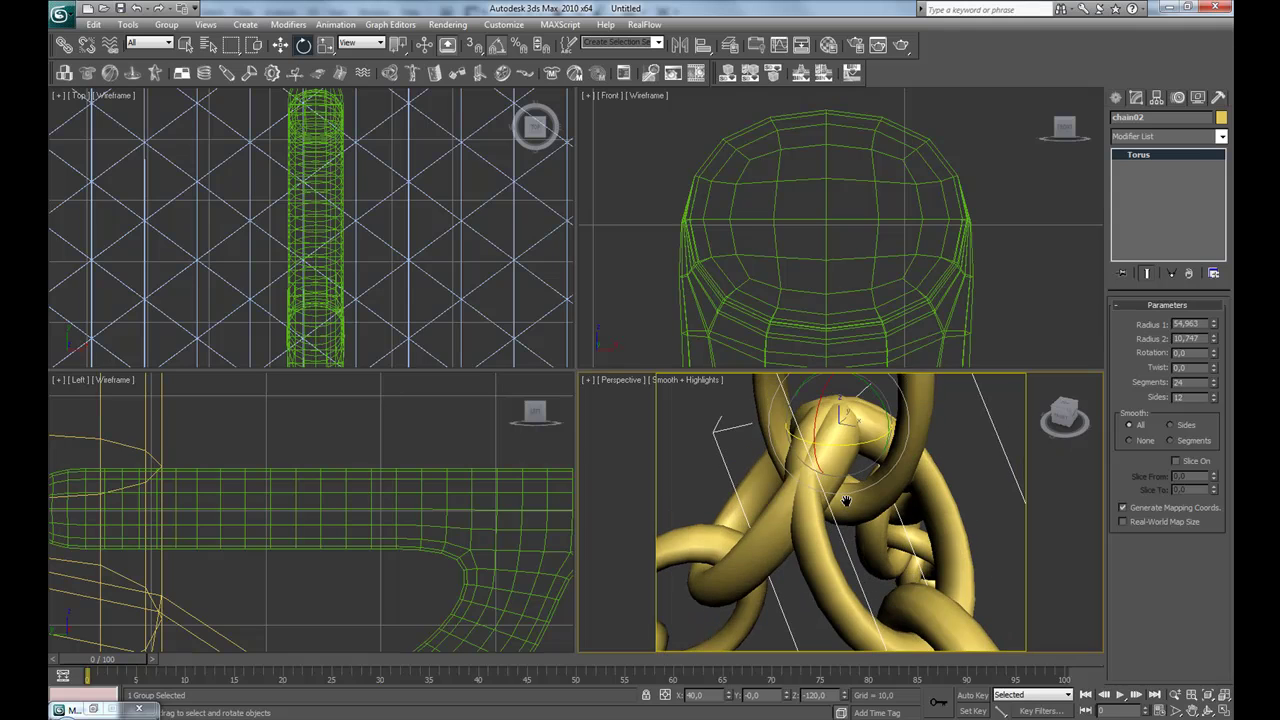
scroll(836, 469, down, 5)
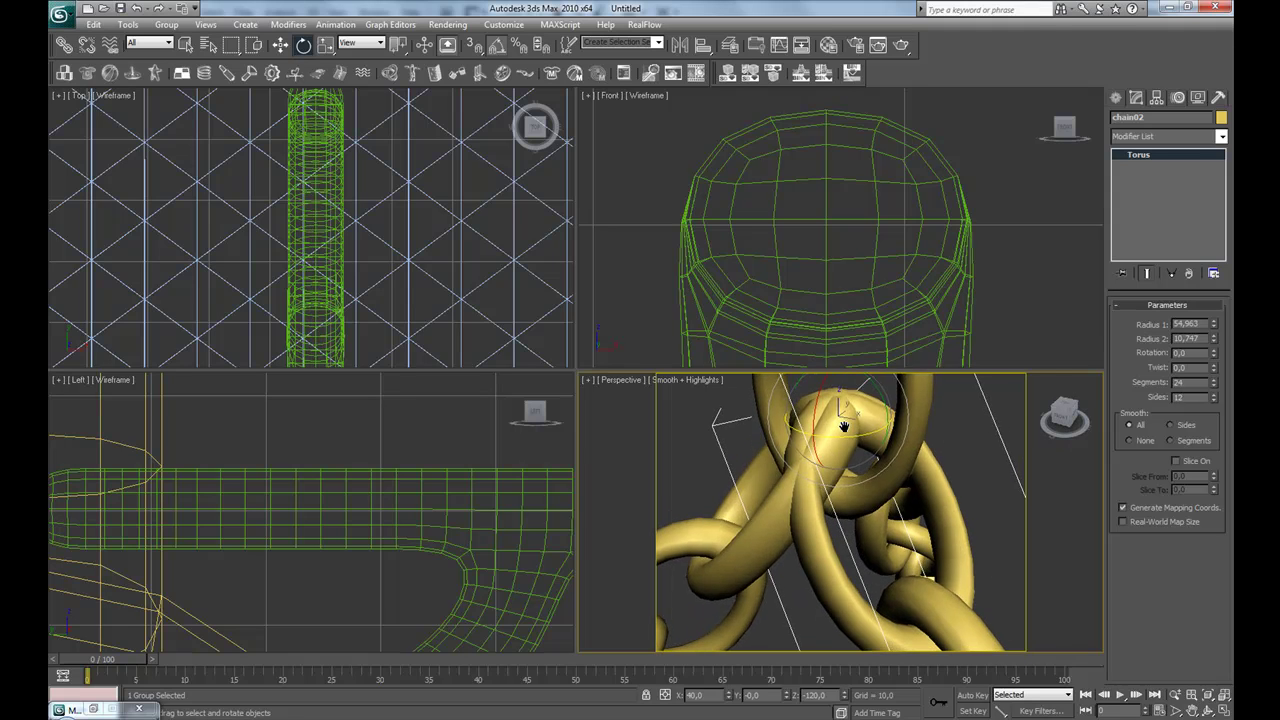
scroll(842, 490, down, 8)
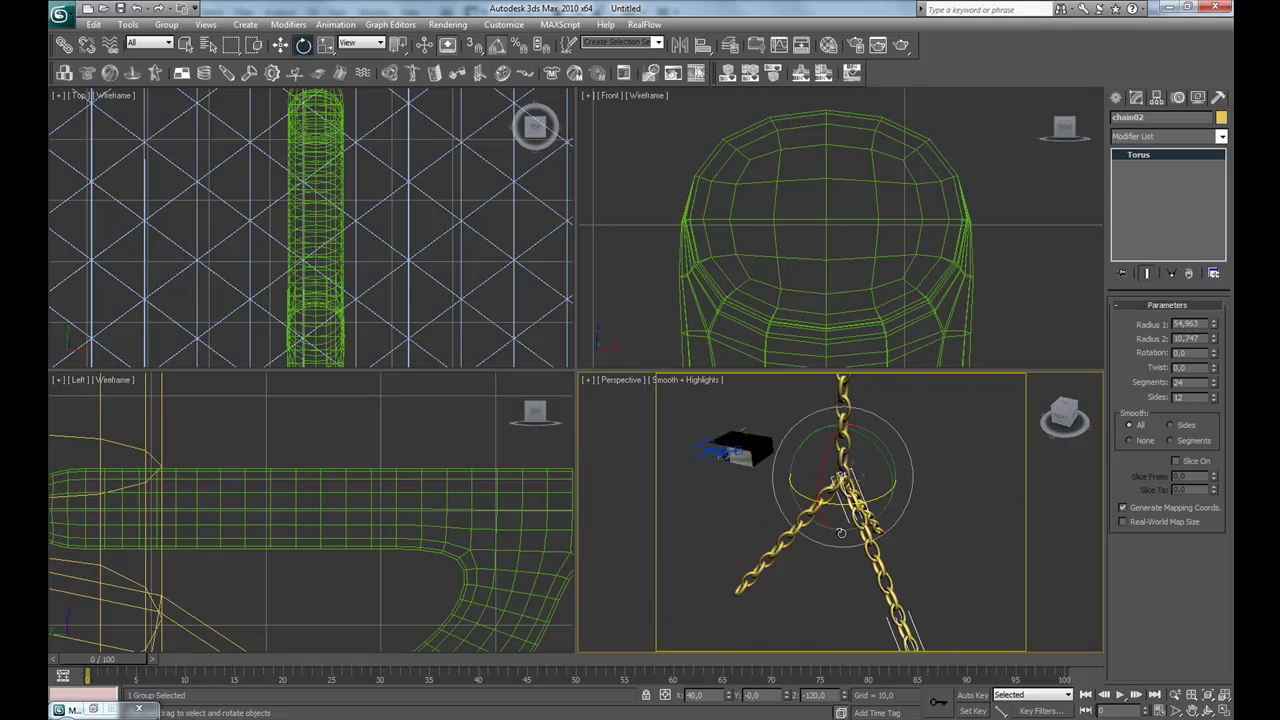
scroll(843, 486, down, 3)
scroll(850, 530, down, 4)
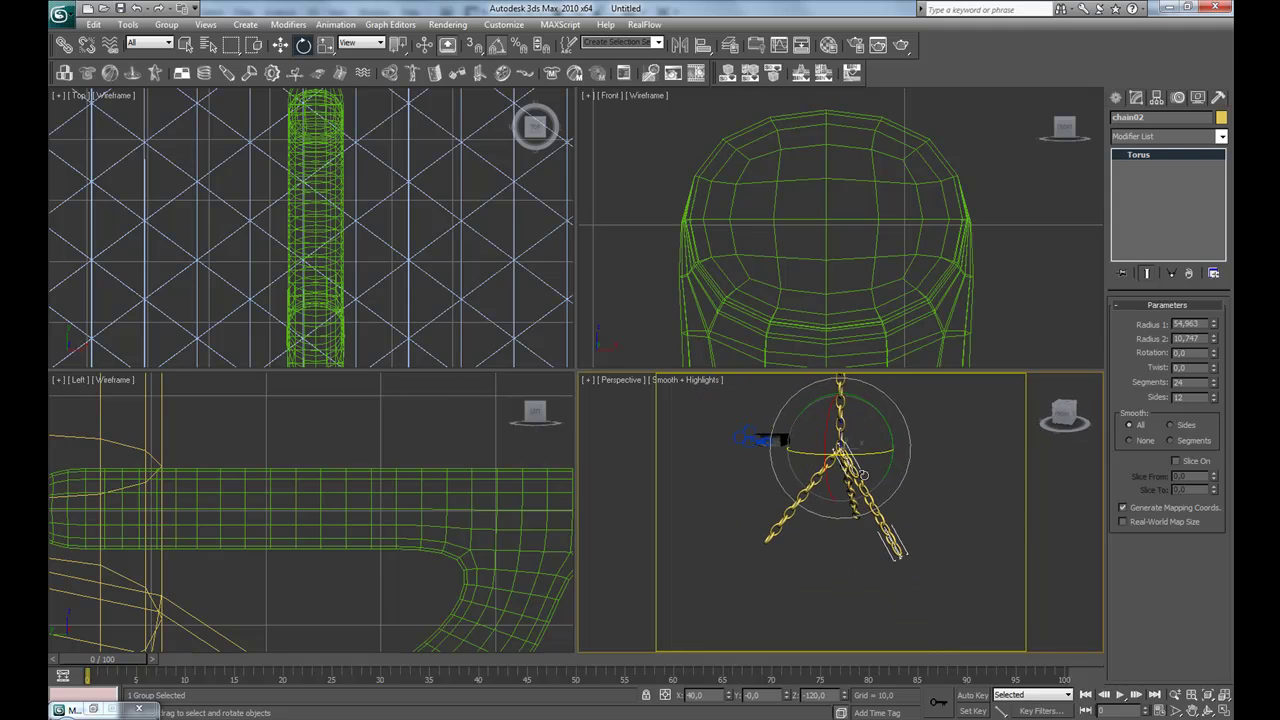
Select the vertical chain together with its three branches and scale them all down uniformly
alt+middle_drag(940, 584, 816, 583)
drag(816, 583, 789, 592)
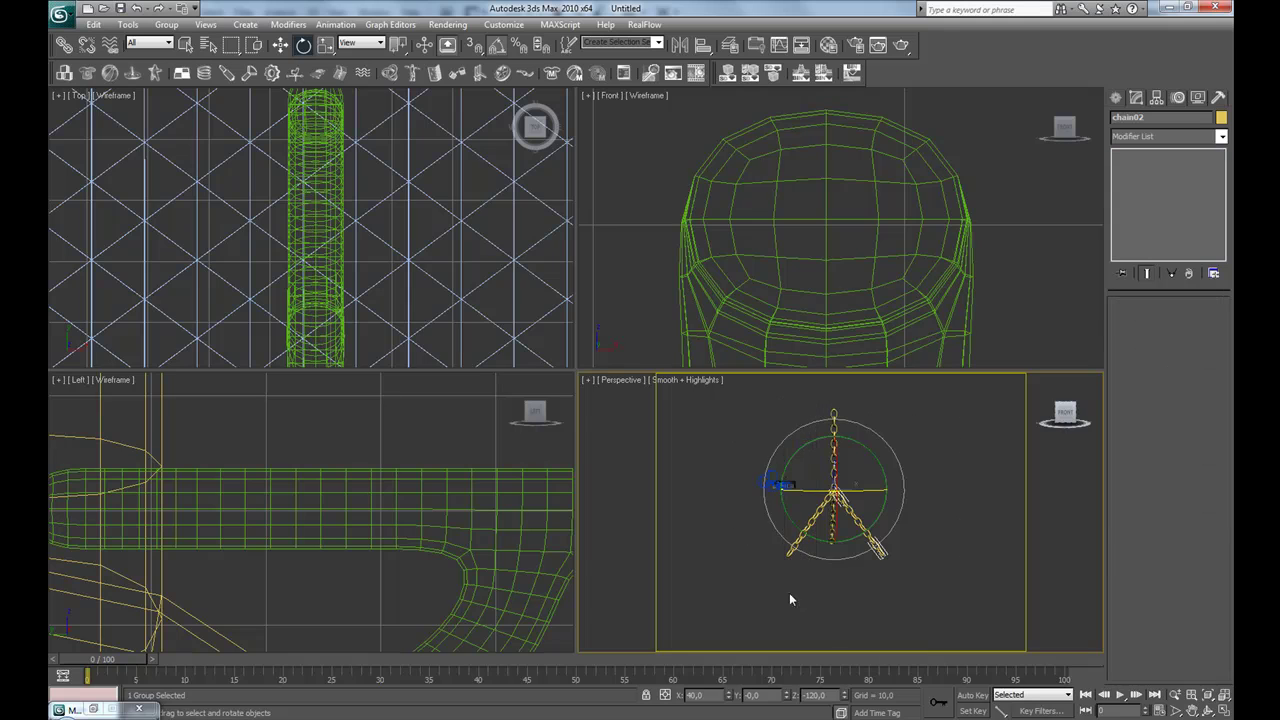
click(812, 588)
drag(981, 408, 807, 603)
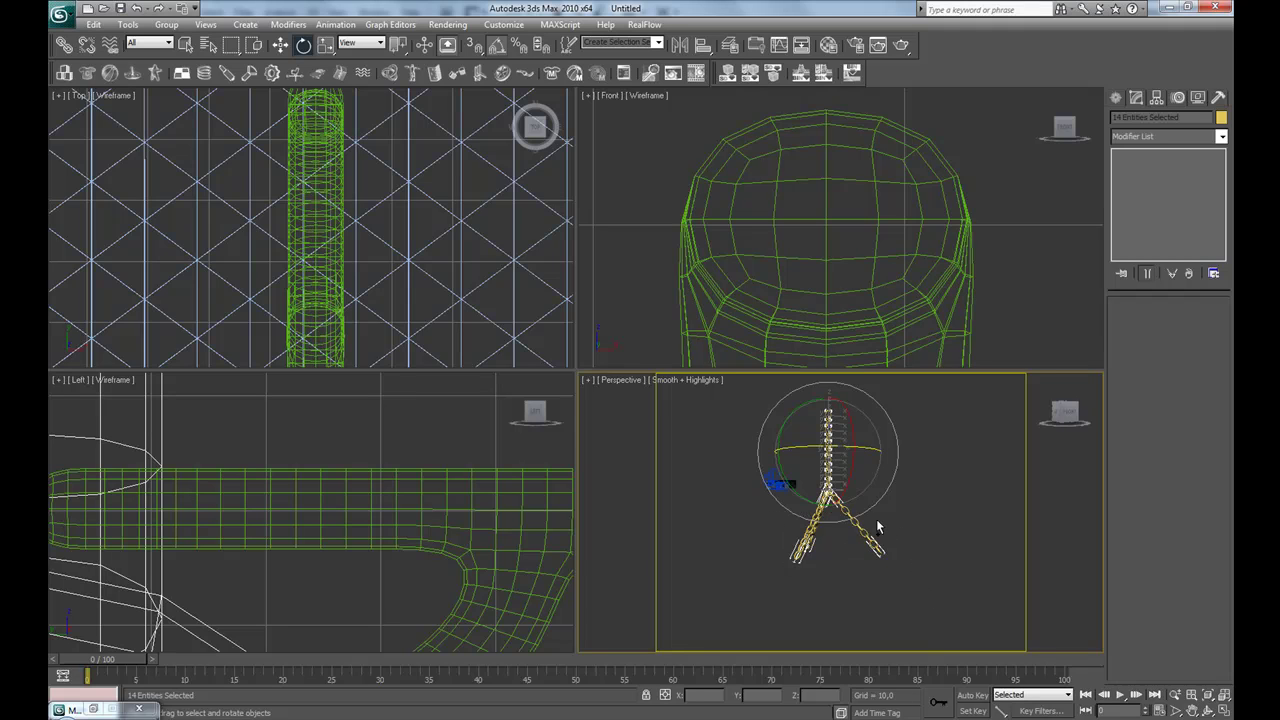
click(167, 25)
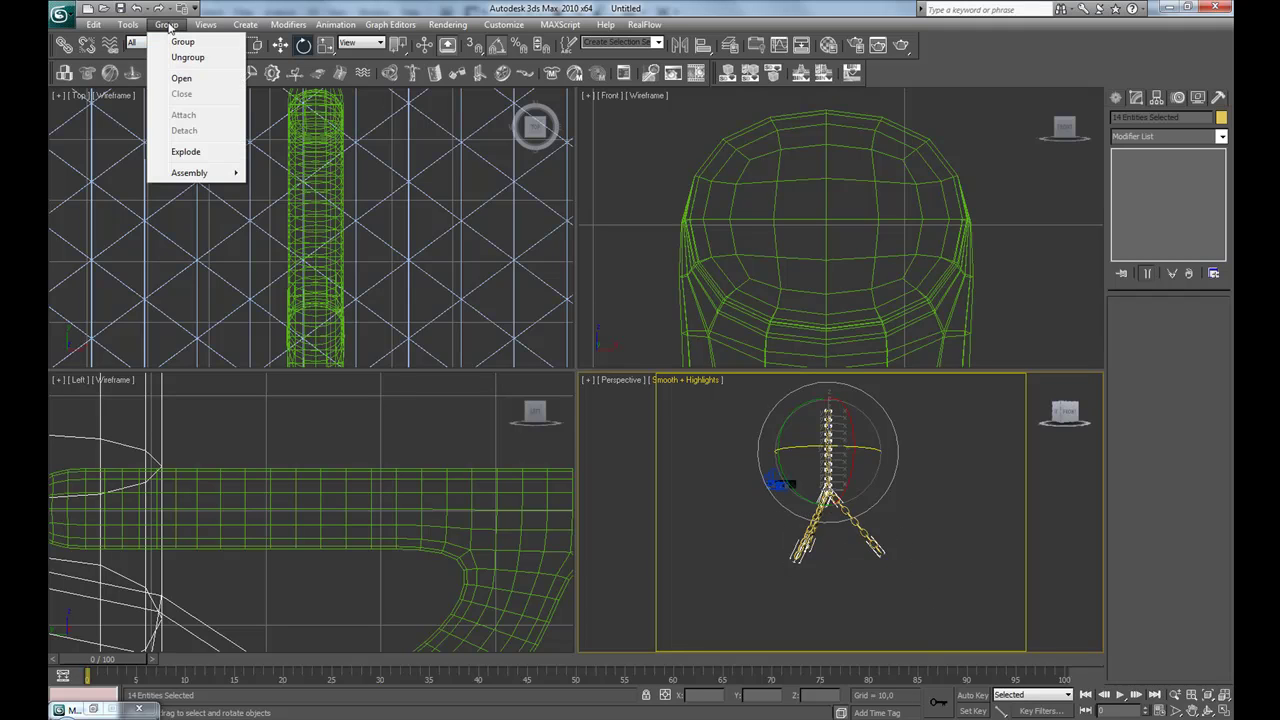
click(168, 26)
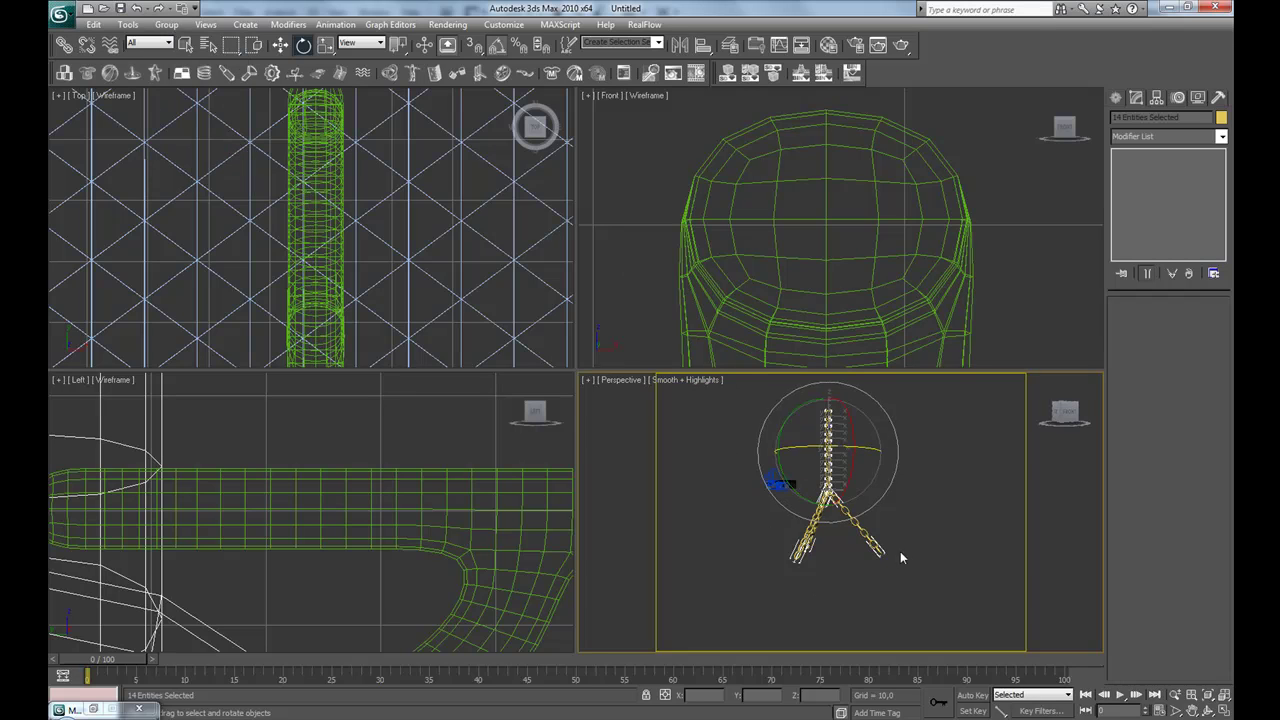
alt+middle_drag(900, 552, 907, 571)
key(w)
key(r)
drag(830, 497, 835, 220)
Move the chain assembly in the top view from beside the room model to the green round object
key(z)
middle_drag(815, 493, 851, 488)
scroll(851, 488, down, 3)
alt+middle_drag(791, 518, 829, 505)
middle_click(377, 208)
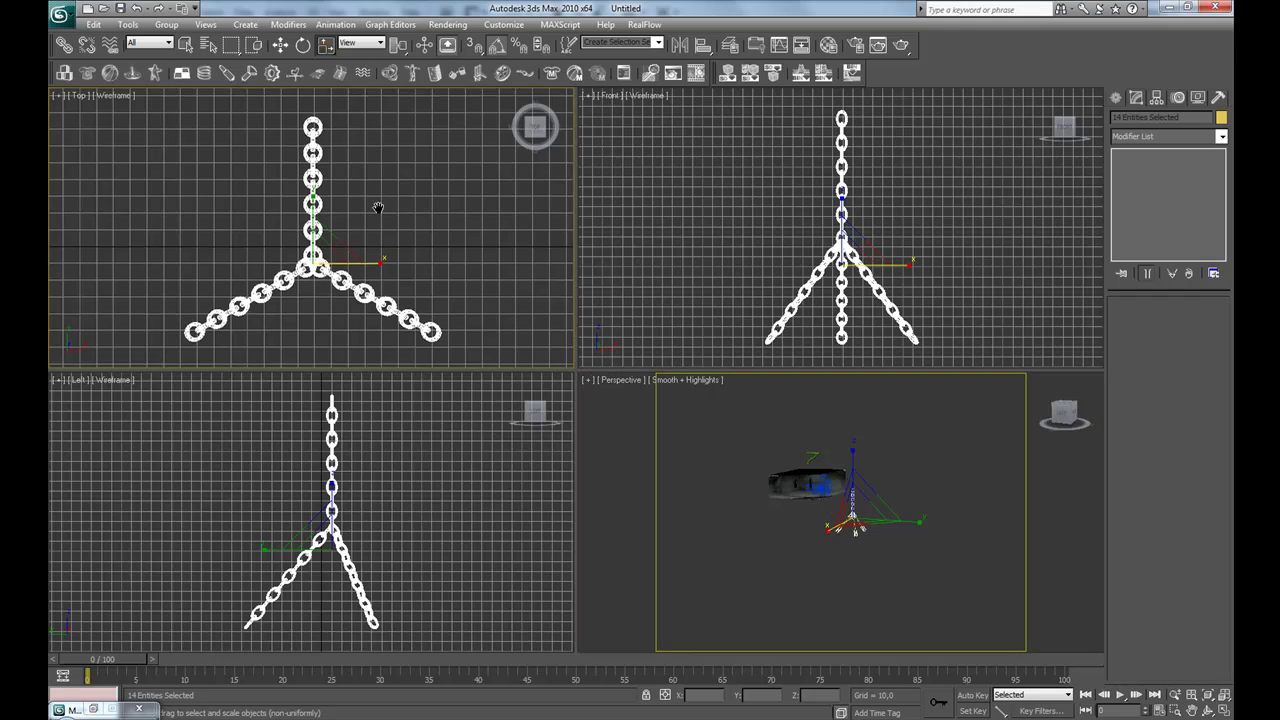
scroll(378, 212, down, 8)
middle_drag(328, 209, 422, 211)
scroll(410, 222, up, 2)
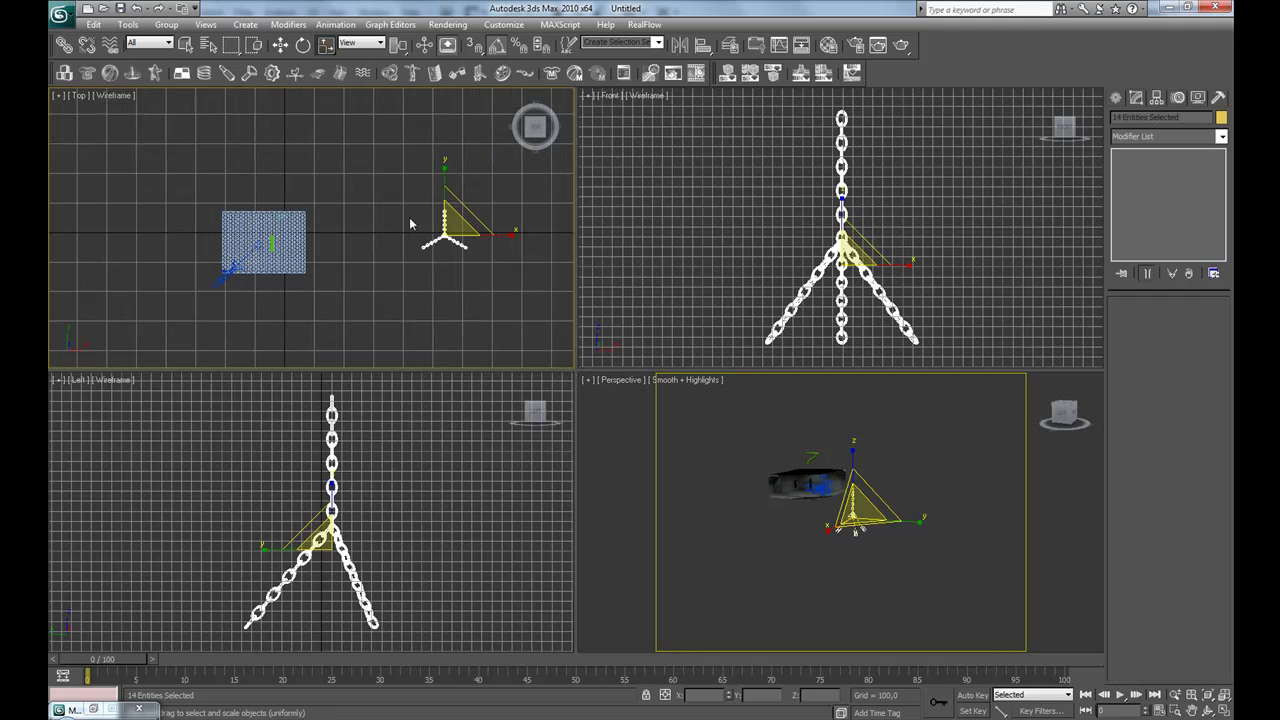
key(w)
drag(462, 210, 359, 165)
Fine-position the chain assembly in the top view so the branch joint is centred on the green round object
scroll(289, 207, up, 5)
scroll(357, 165, up, 5)
middle_drag(355, 164, 351, 261)
scroll(360, 245, up, 4)
drag(418, 261, 410, 266)
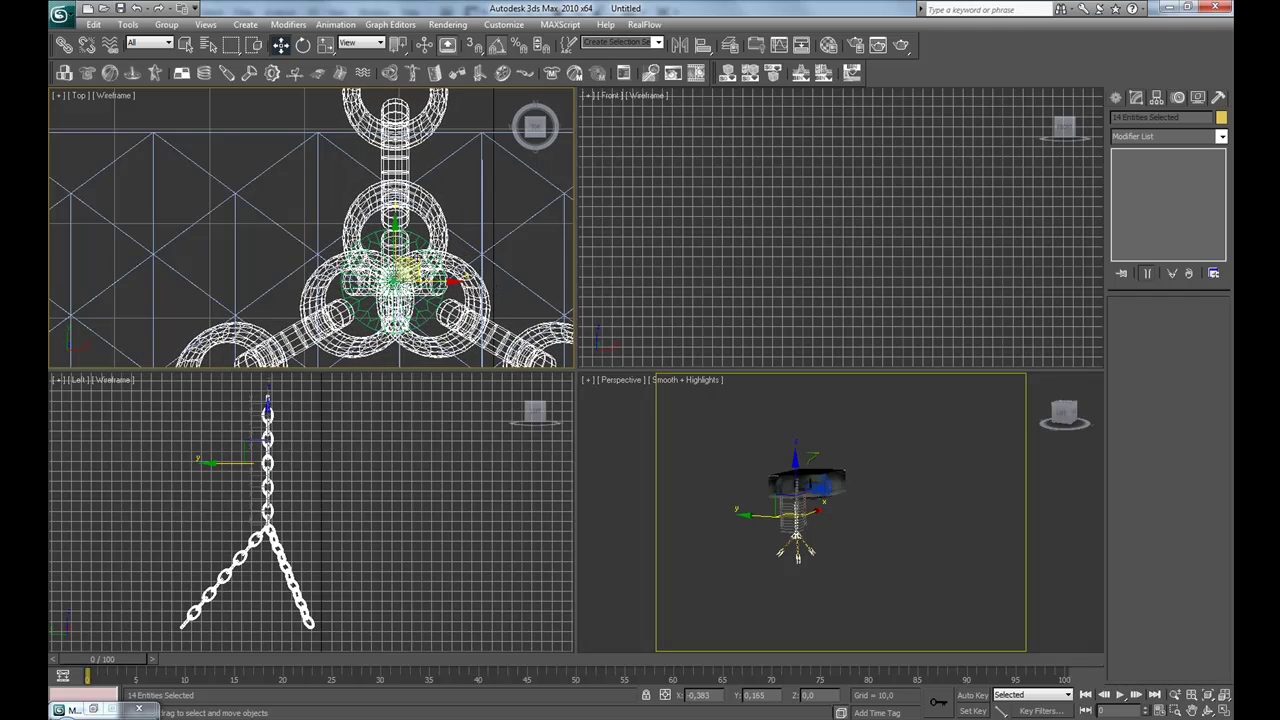
Raise the chain assembly in the left view until its branch joint sits at the top of the green object
scroll(520, 517, down, 5)
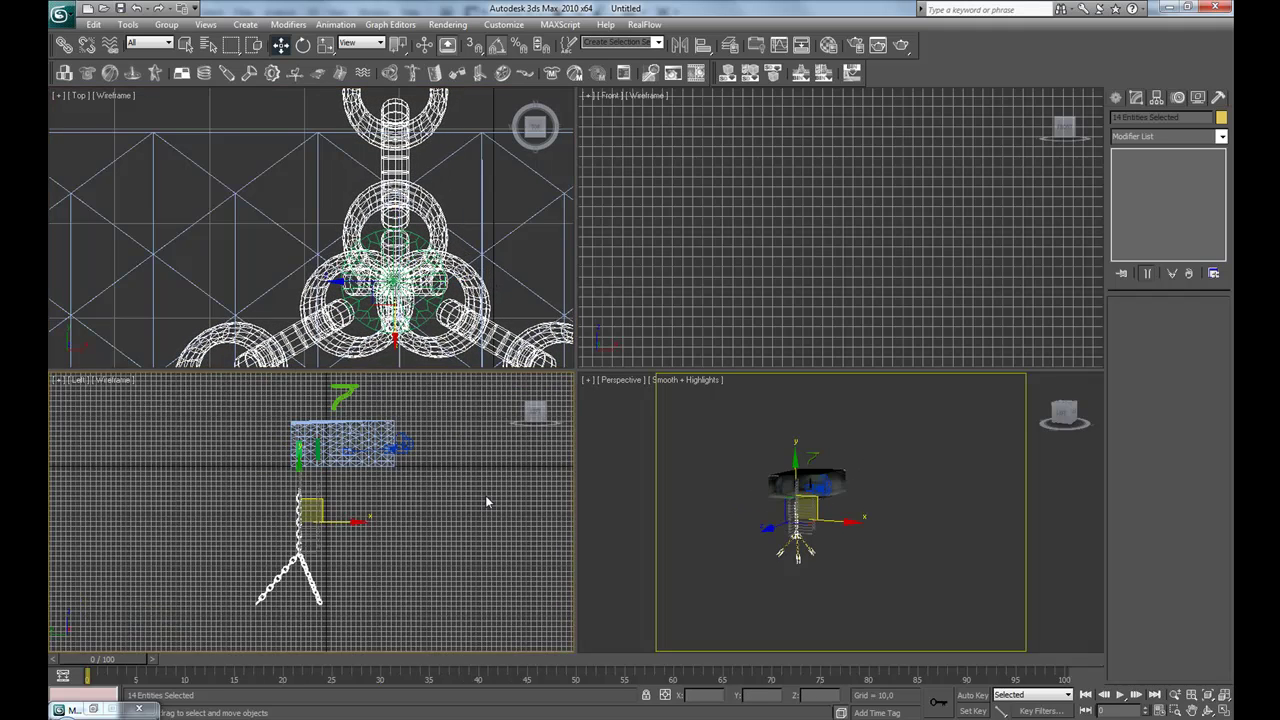
drag(306, 466, 306, 352)
scroll(310, 460, up, 8)
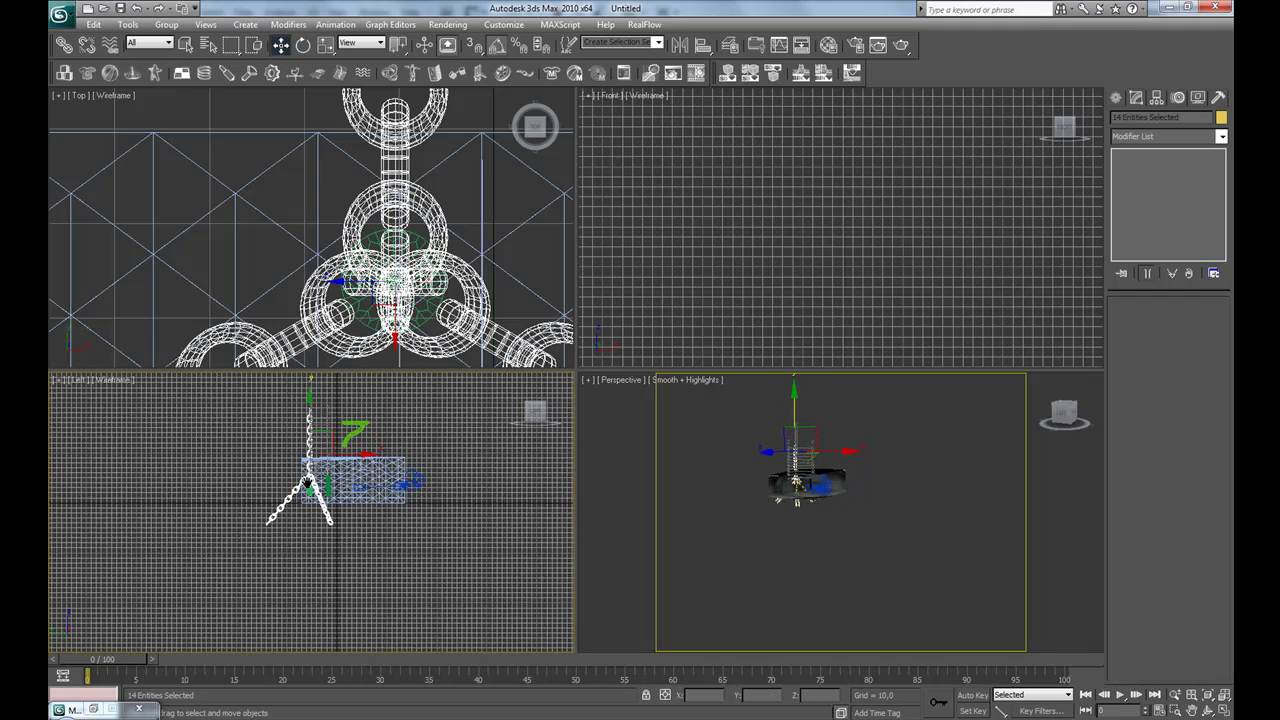
middle_drag(337, 486, 342, 516)
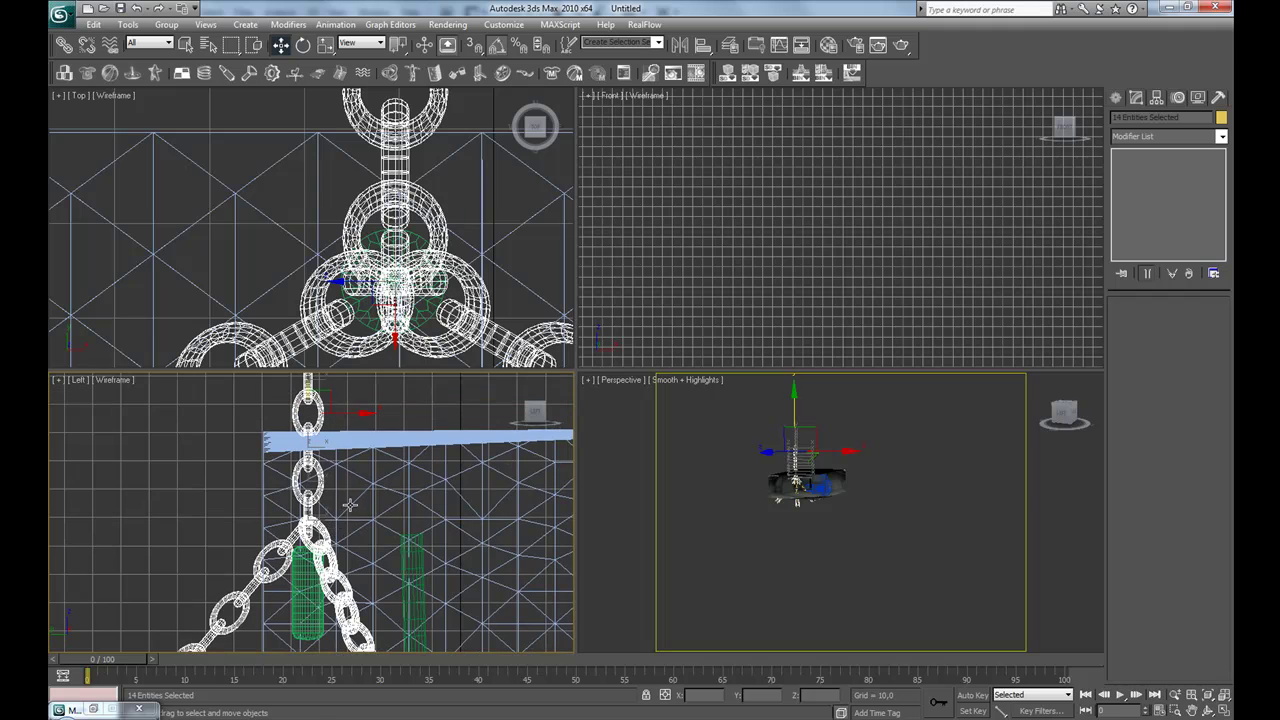
Scale the chain assembly down uniformly once more to suit the green object's size
key(r)
right_click(798, 472)
drag(797, 472, 776, 434)
scroll(832, 520, up, 3)
middle_drag(832, 520, 883, 597)
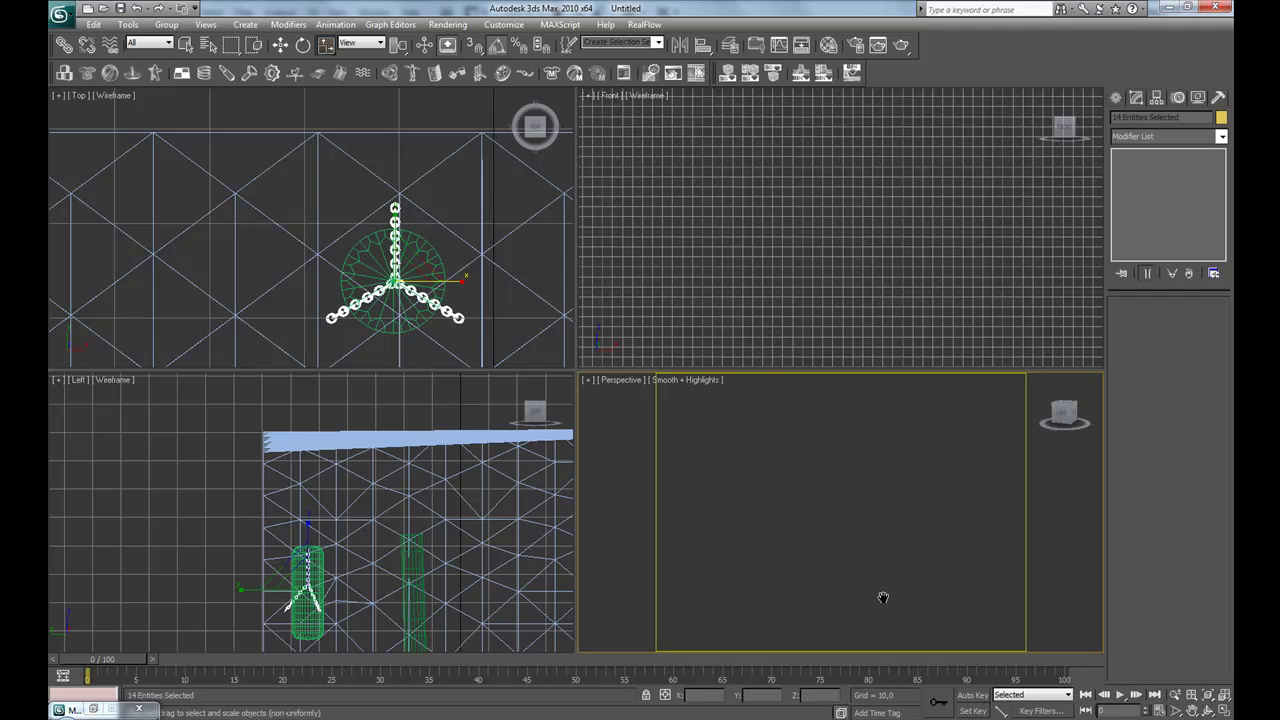
Raise the chain assembly above the first punching bag and scale it down uniformly so the branches match the bag's width
key(ctrl+shift+z)
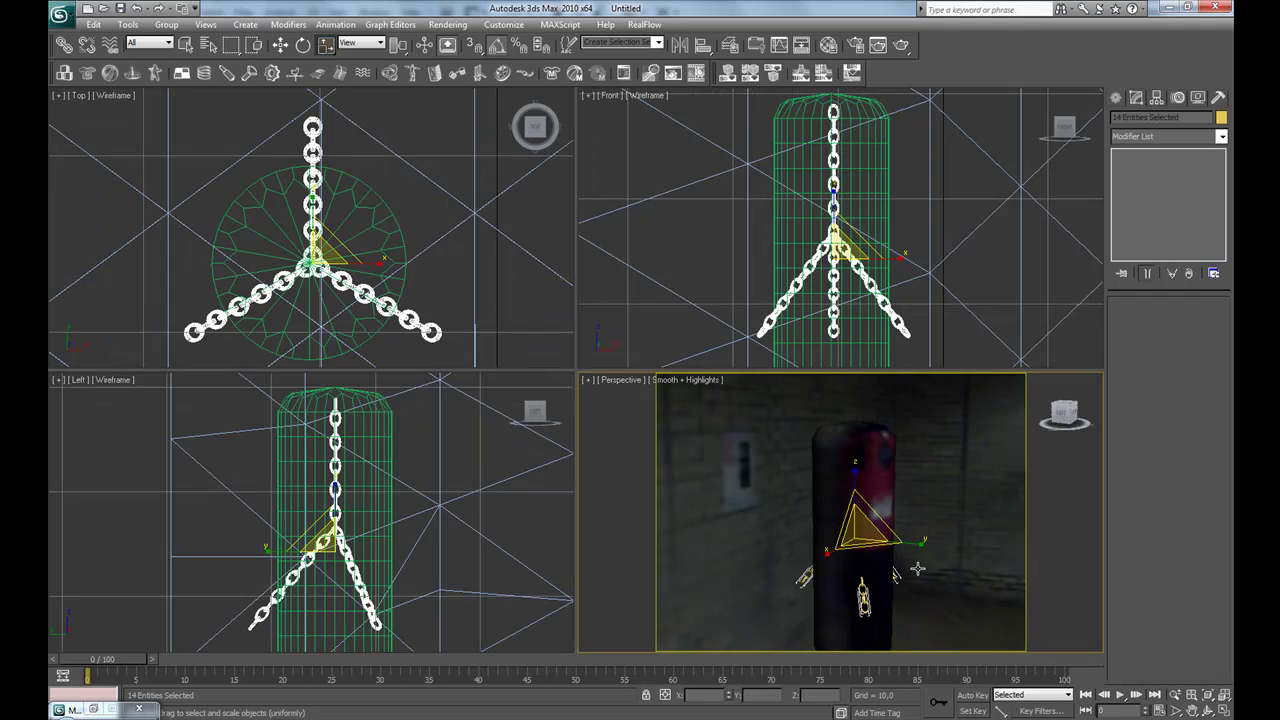
key(w)
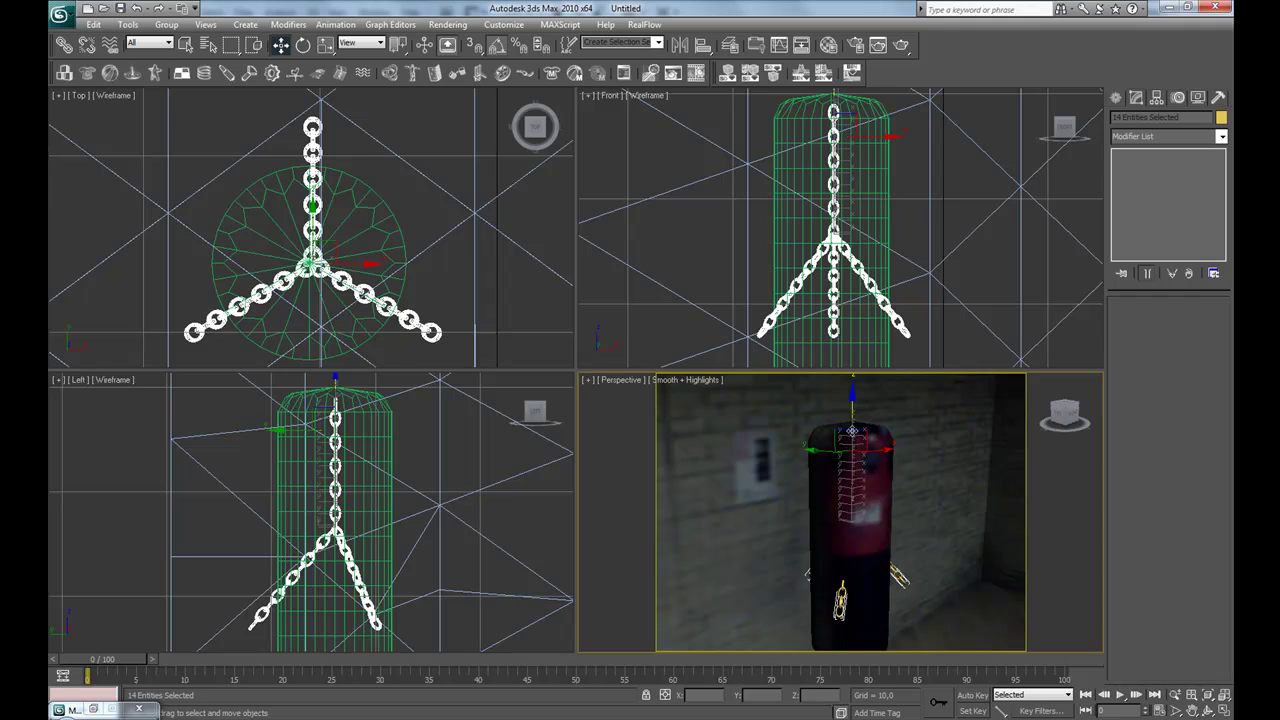
drag(853, 402, 863, 251)
middle_drag(852, 434, 855, 563)
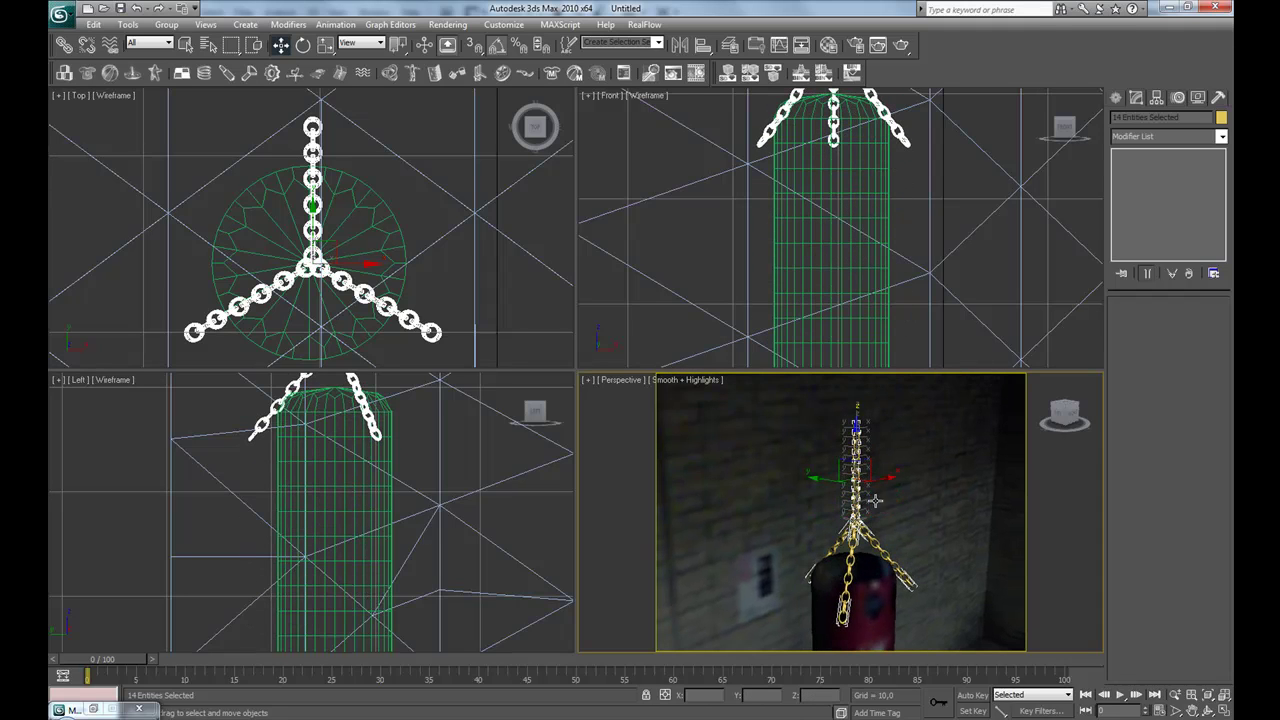
key(r)
drag(855, 530, 866, 566)
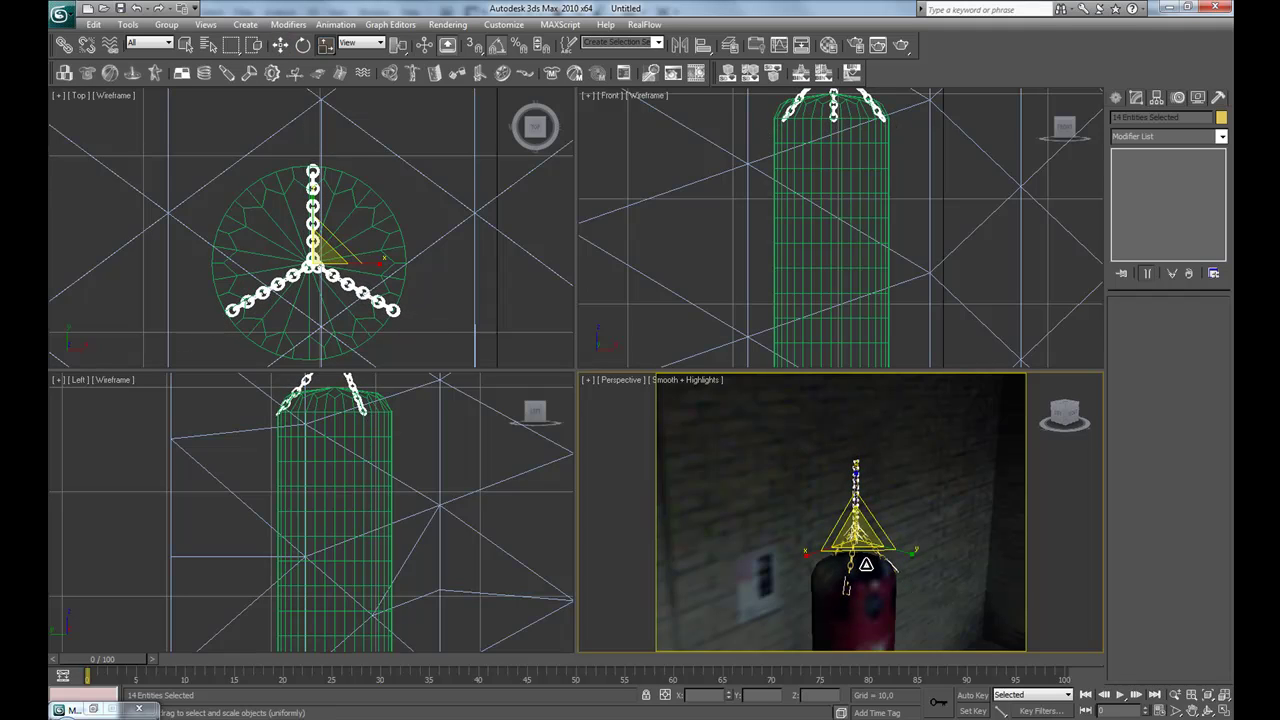
Nudge the chain assembly in the perspective, top and left views to centre it over the first punching bag
key(w)
alt+middle_drag(880, 528, 840, 560)
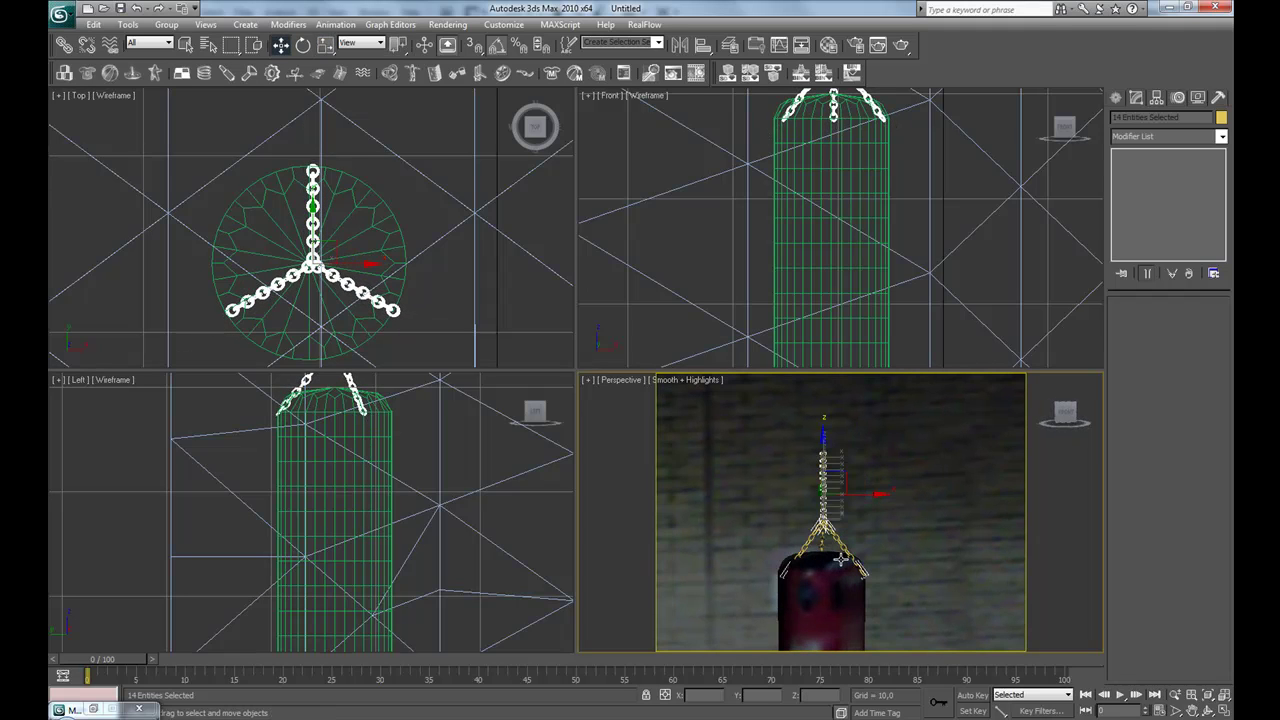
drag(870, 495, 866, 497)
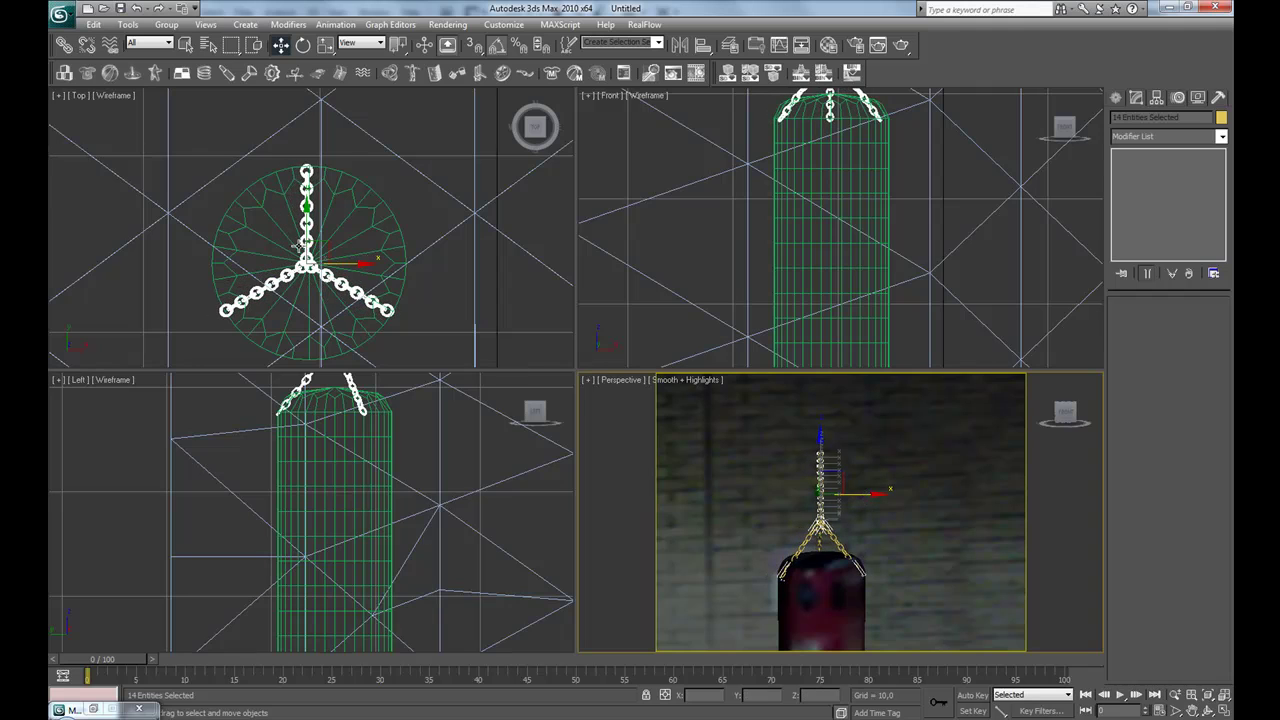
middle_drag(320, 243, 327, 241)
drag(329, 238, 335, 243)
middle_drag(380, 408, 374, 510)
middle_drag(375, 463, 363, 503)
drag(318, 408, 321, 405)
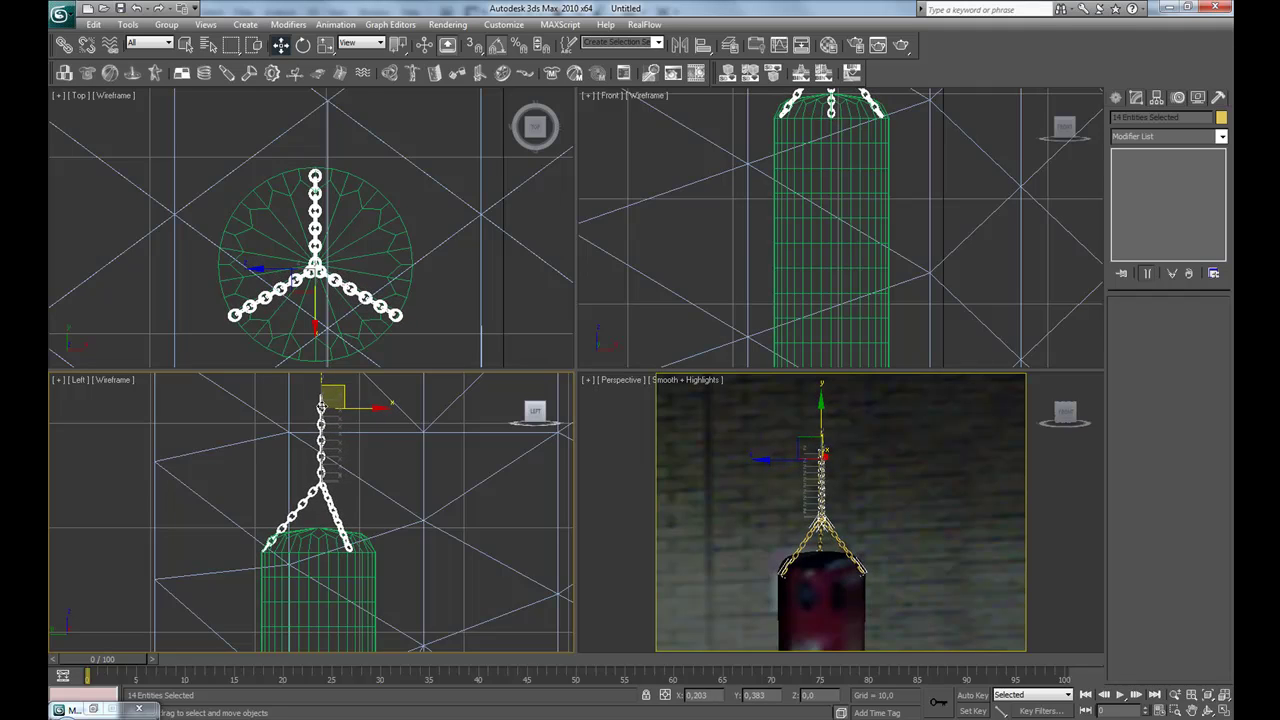
Explode the selected chain groups and regroup all the links as one group named "chain 1"
alt+middle_drag(913, 568, 937, 446)
middle_drag(860, 152, 843, 253)
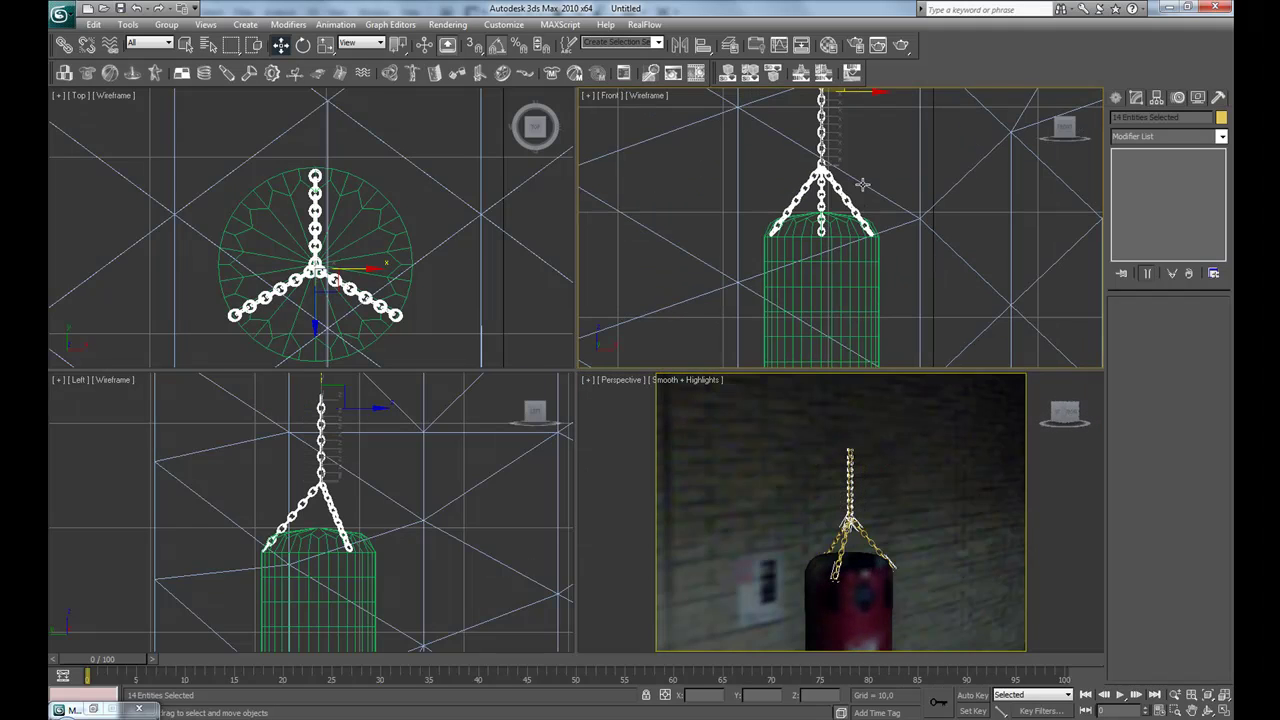
middle_drag(885, 108, 860, 191)
middle_drag(851, 557, 833, 513)
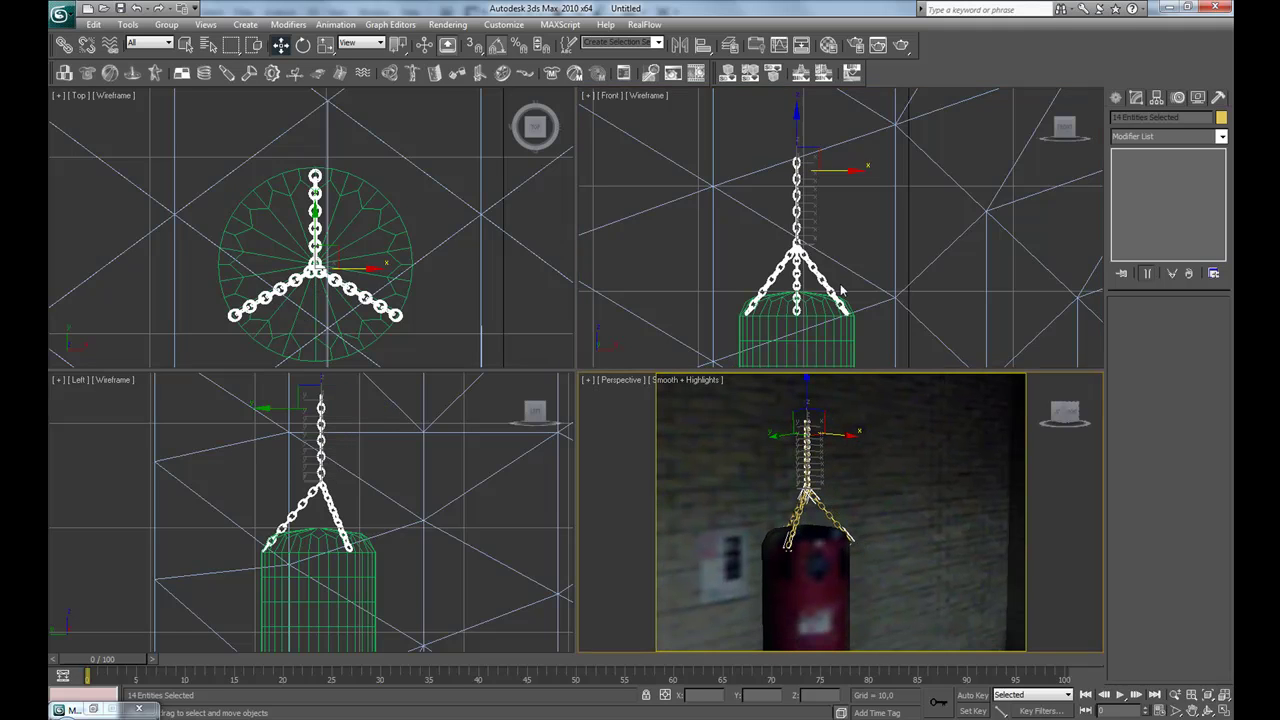
click(168, 24)
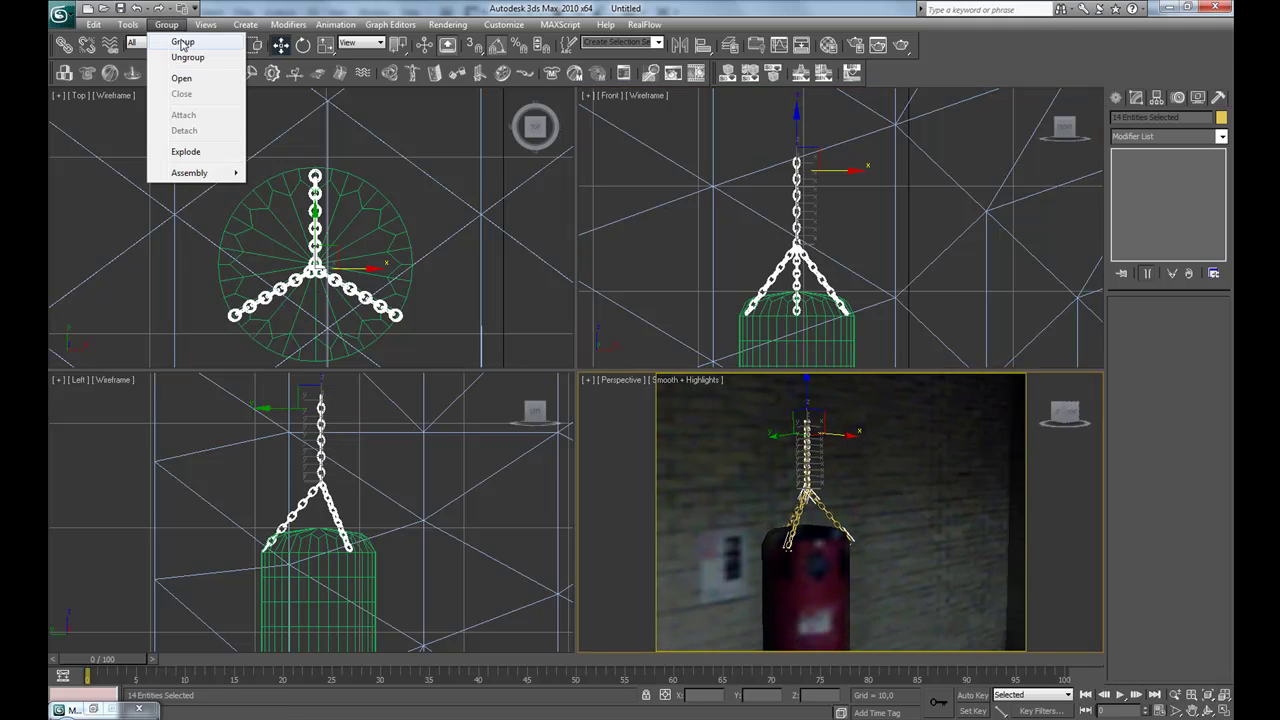
click(199, 152)
click(168, 25)
click(174, 44)
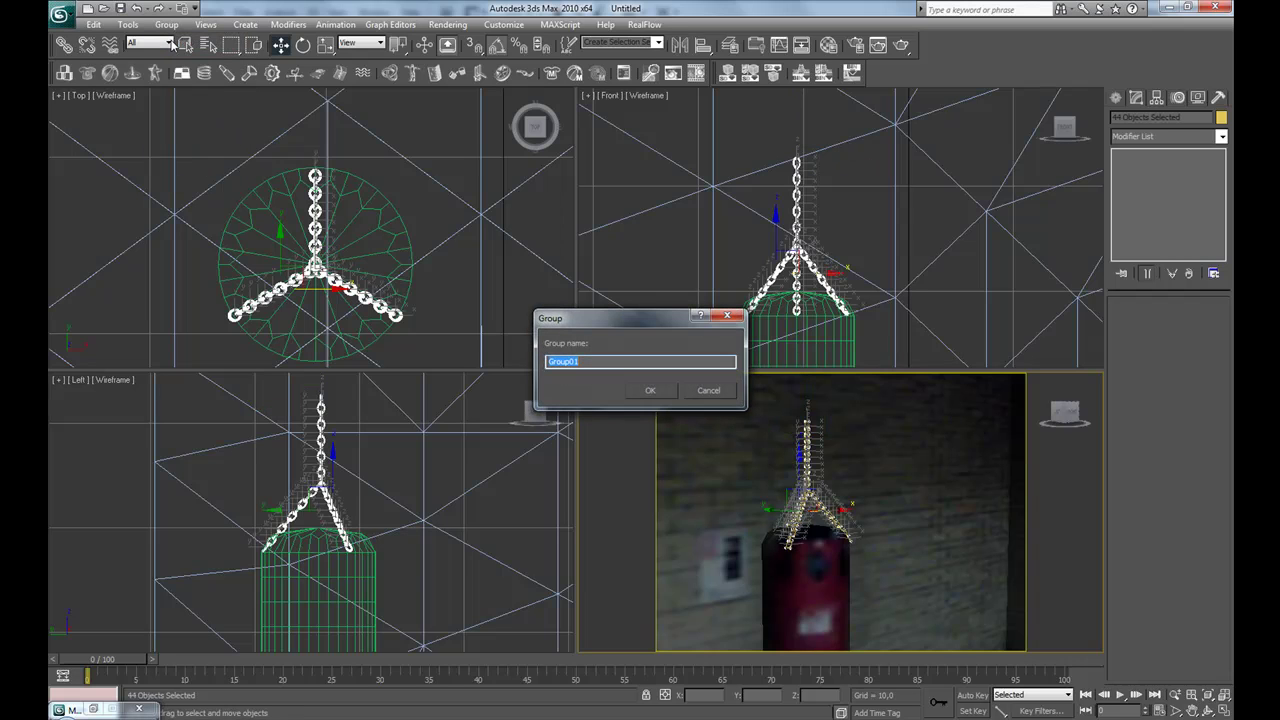
text(chain 1)
key(Return)
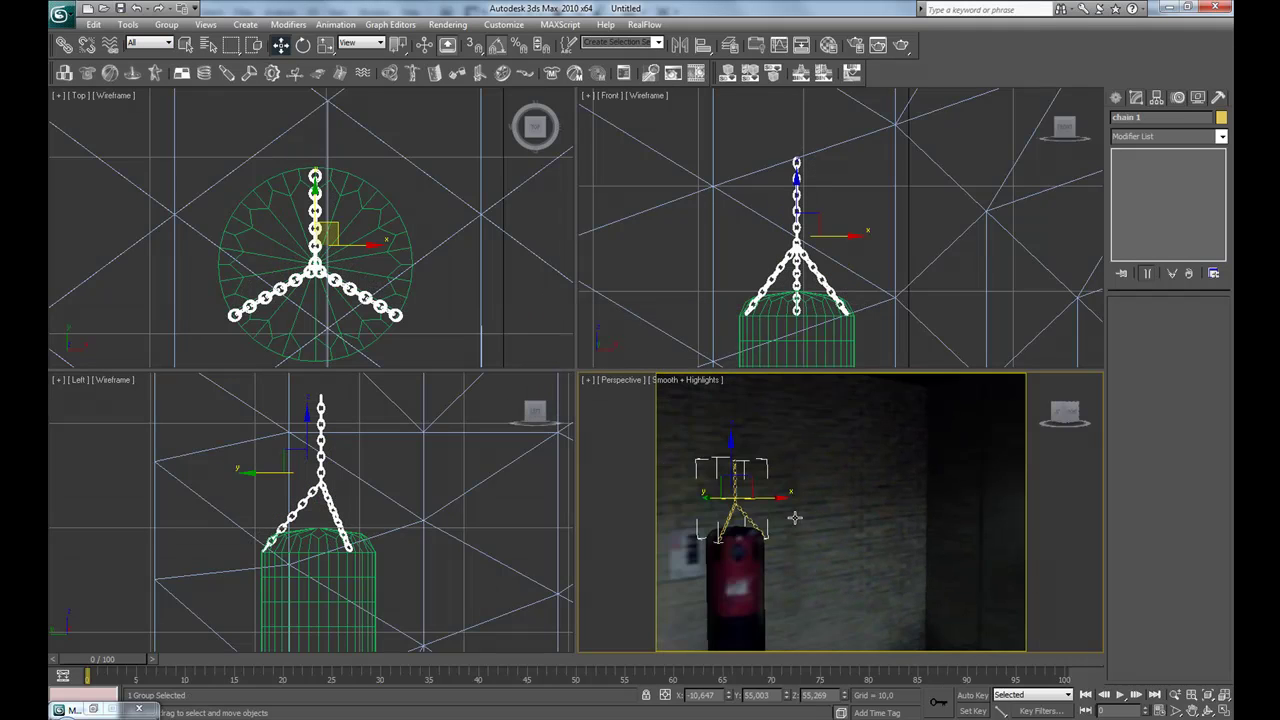
Place one copy of the chain group over the second punching bag in the top view
middle_drag(900, 526, 797, 534)
scroll(811, 526, down, 2)
scroll(368, 233, down, 3)
middle_drag(368, 233, 232, 166)
scroll(299, 218, down, 3)
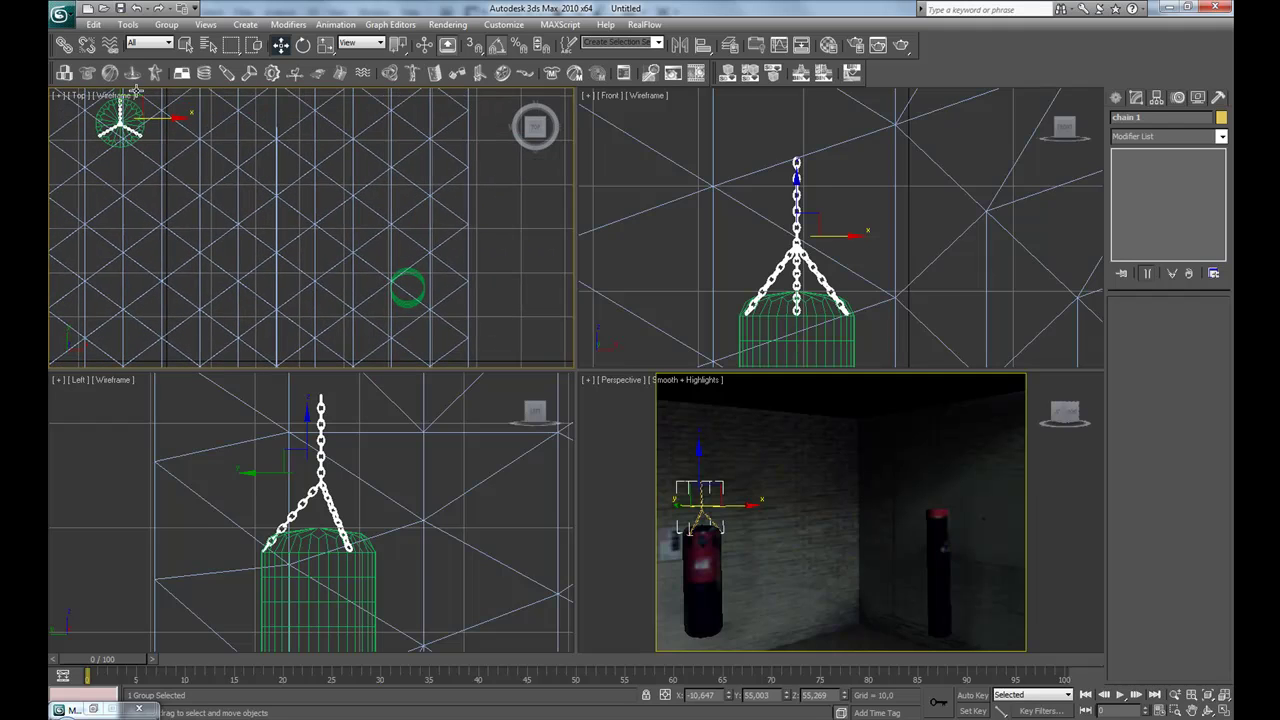
mouse_move(140, 100)
shift+mouse_down()
mouse_move(398, 206)
mouse_move(430, 263)
shift+mouse_up()
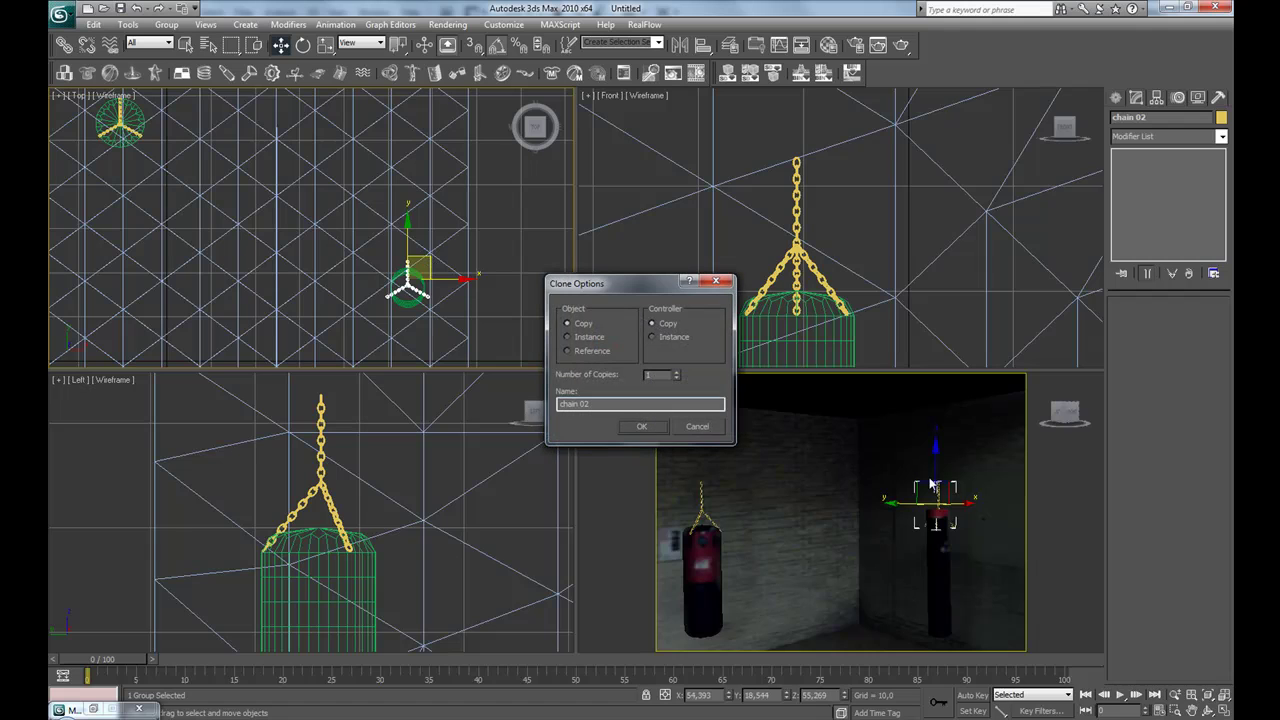
click(644, 429)
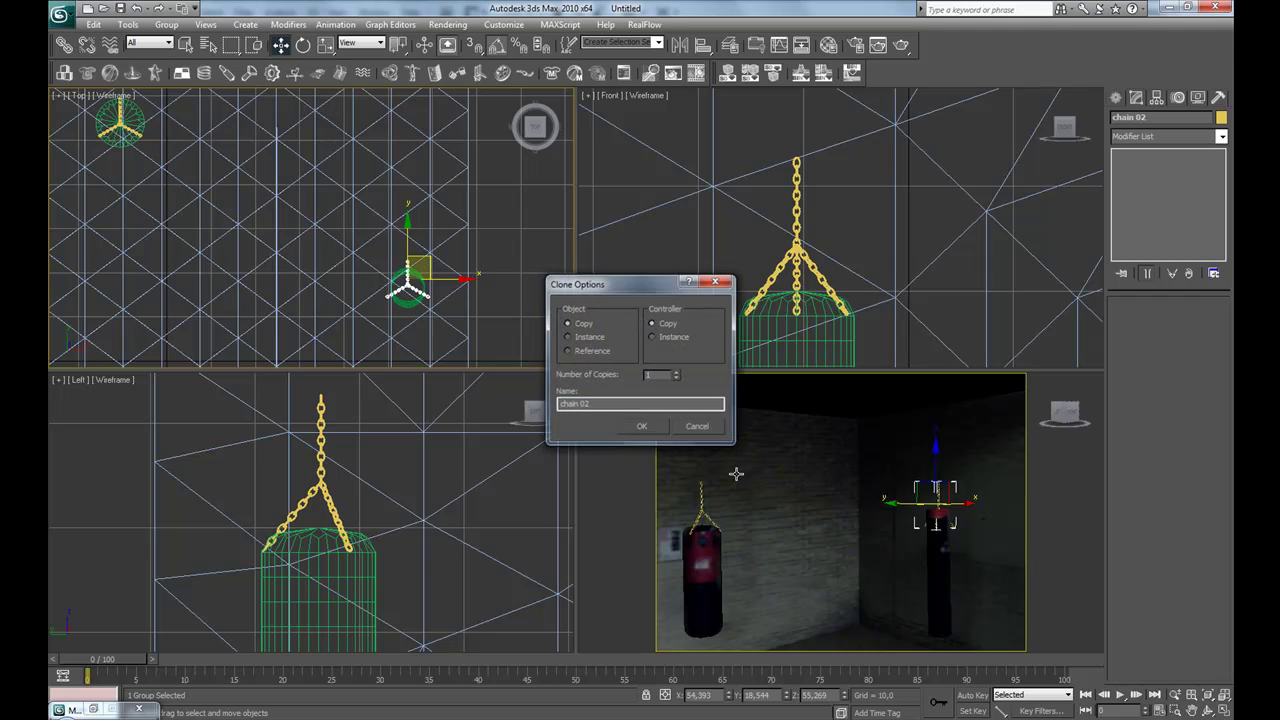
Raise the chain copy until its branches end at the top of the second punching bag
mouse_move(948, 534)
middle_down()
mouse_move(850, 522)
mouse_move(851, 511)
middle_up()
scroll(853, 532, up, 4)
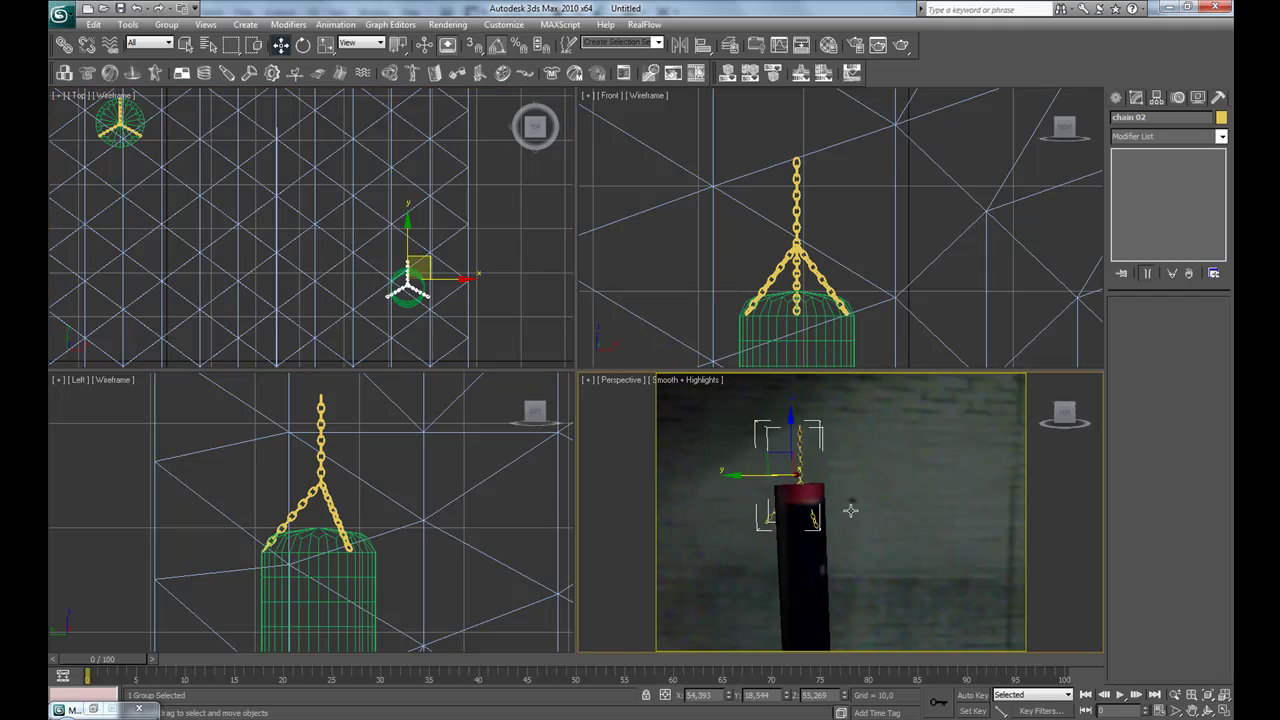
drag(793, 439, 792, 405)
middle_drag(814, 486, 856, 448)
scroll(843, 534, up, 3)
scroll(862, 454, down, 2)
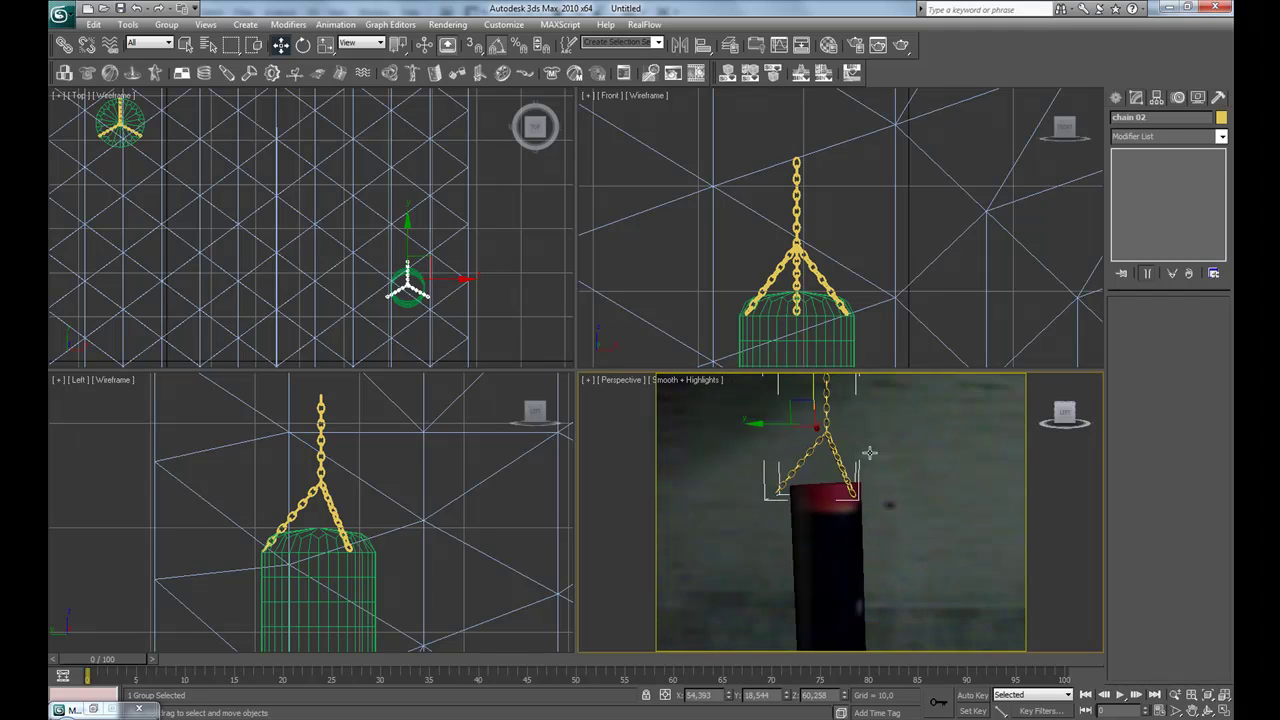
Add a TurboSmooth modifier to the second punching bag's cylinder
click(829, 590)
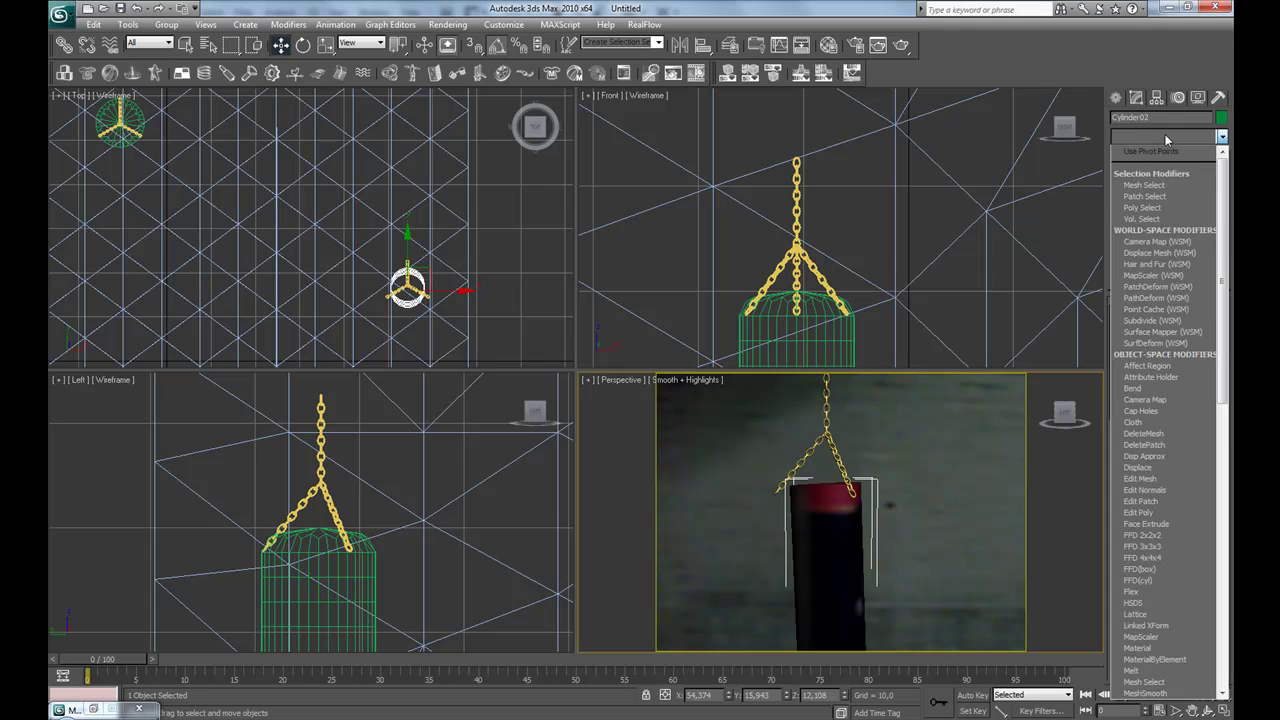
text(tu)
key(Return)
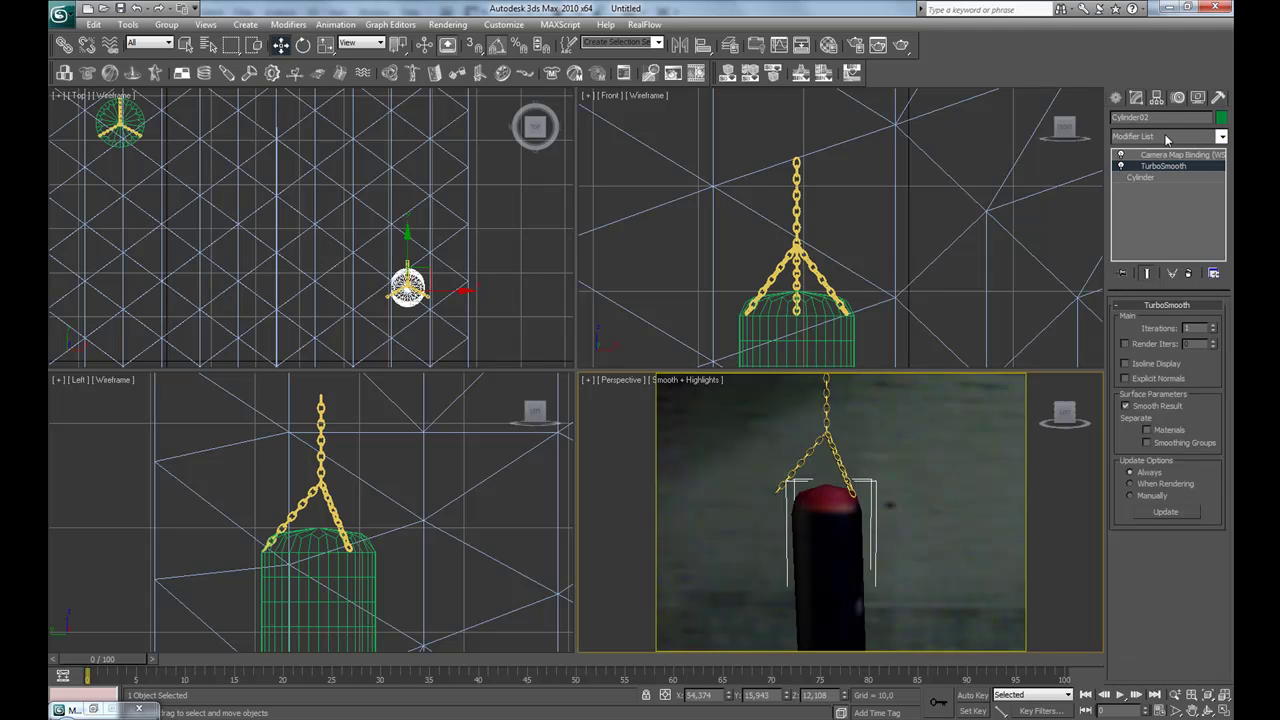
scroll(892, 506, down, 3)
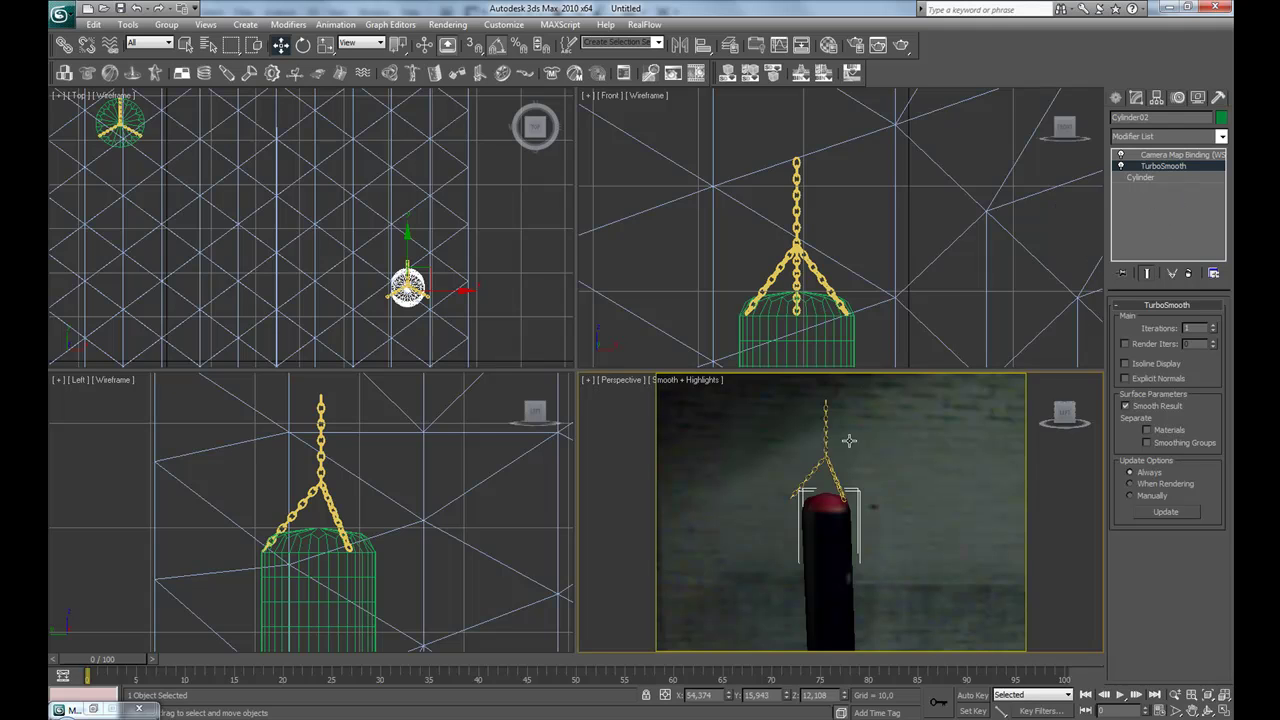
Lower the chain copy slightly toward the second bag's rounded top and scale it down uniformly to about 75%
click(822, 453)
drag(798, 430, 804, 440)
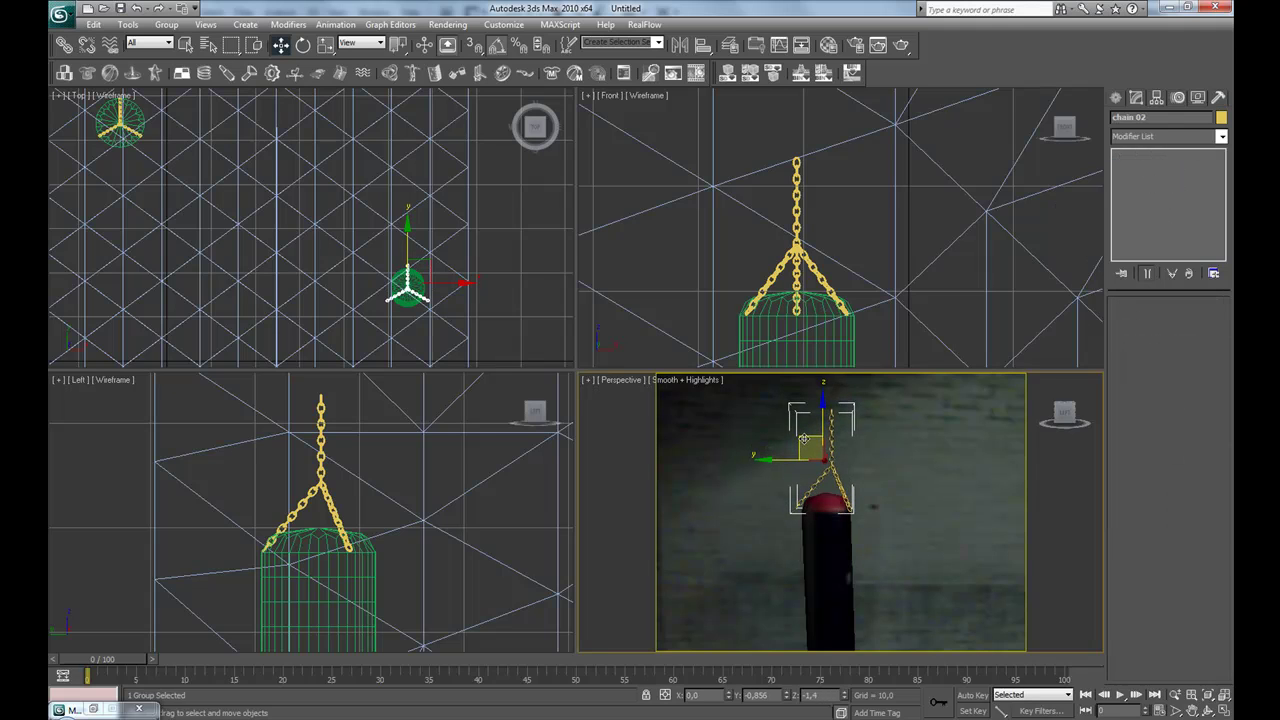
scroll(832, 487, up, 3)
key(r)
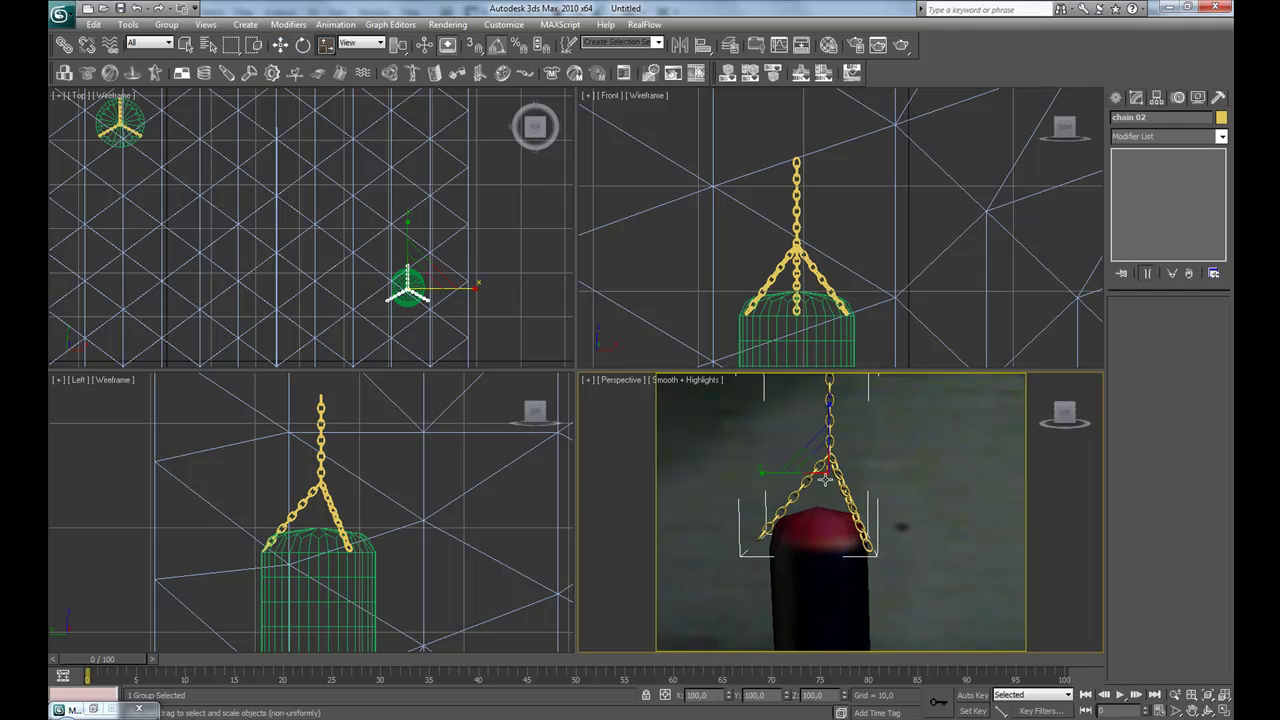
alt+middle_drag(817, 461, 851, 551)
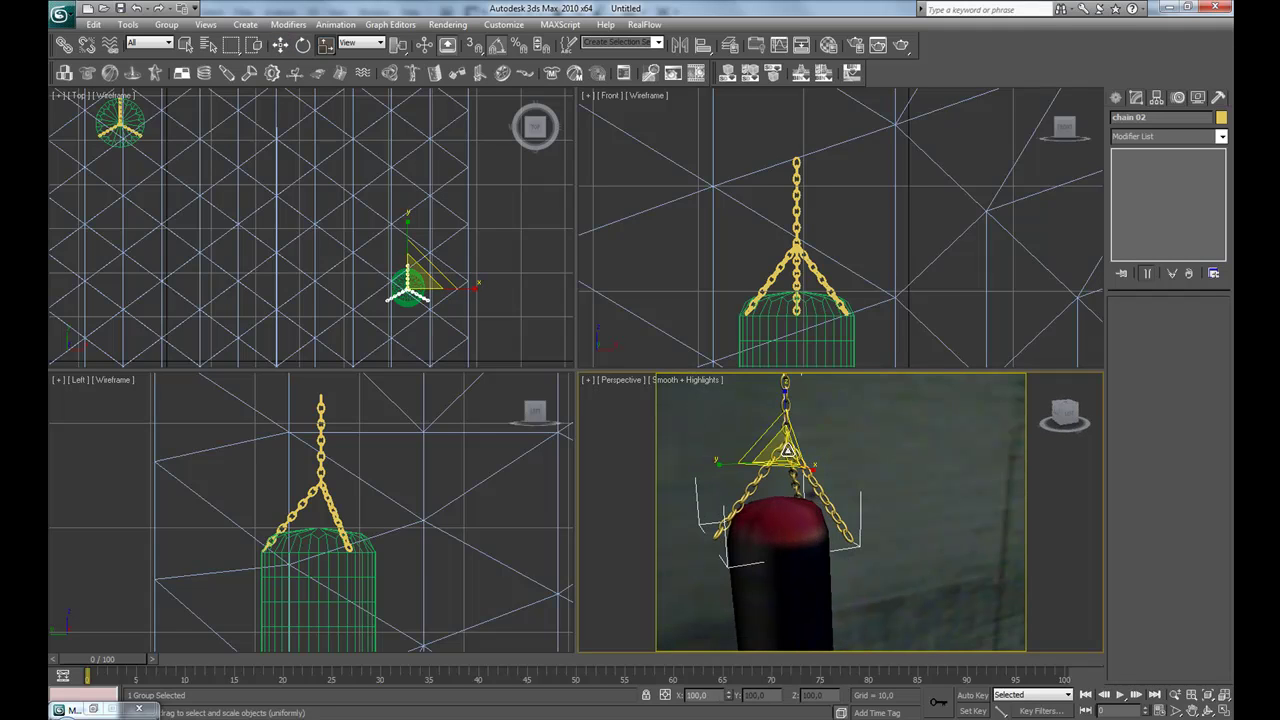
drag(785, 463, 786, 476)
Scale the chain copy down uniformly a little further so its branches fit within the second bag's outline
middle_drag(428, 251, 414, 216)
scroll(430, 262, up, 6)
middle_drag(437, 272, 132, 194)
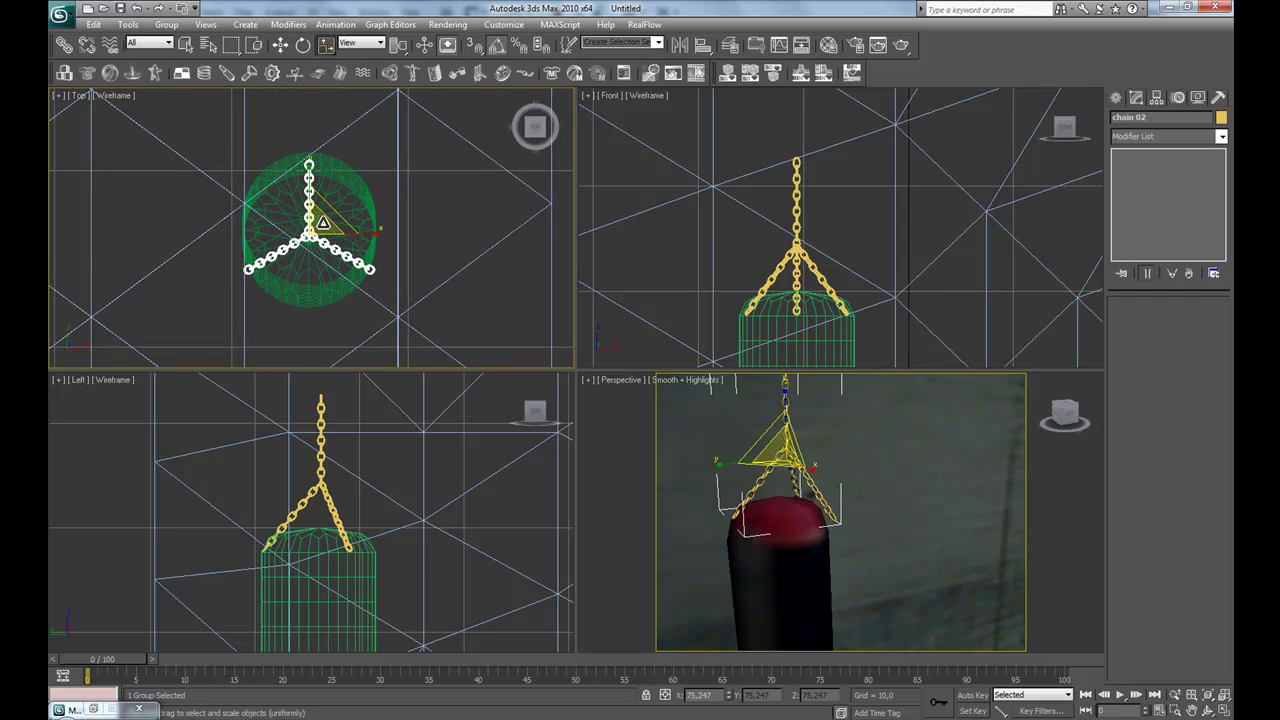
right_click(783, 452)
drag(784, 453, 785, 471)
Shift the chain copy over the second bag in the top view and lower it onto the bag's top
key(w)
click(301, 176)
drag(309, 177, 311, 170)
right_click(819, 443)
drag(767, 403, 767, 414)
Fine-position the chain copy from several viewing angles so its branch ends meet the second bag's rounded rim
alt+middle_drag(819, 463, 714, 497)
drag(991, 462, 981, 461)
alt+middle_drag(971, 541, 1186, 531)
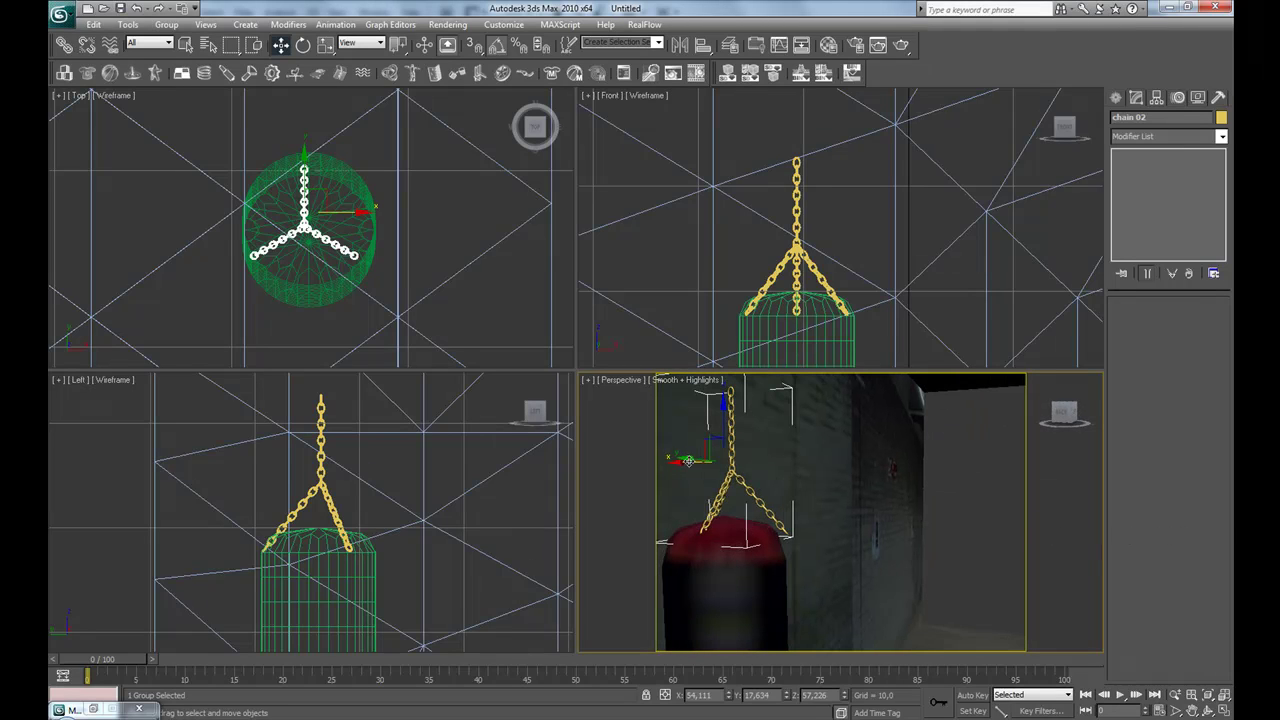
alt+middle_drag(689, 461, 716, 493)
drag(694, 465, 682, 472)
alt+middle_drag(687, 477, 742, 515)
drag(735, 450, 738, 458)
alt+middle_drag(738, 458, 809, 516)
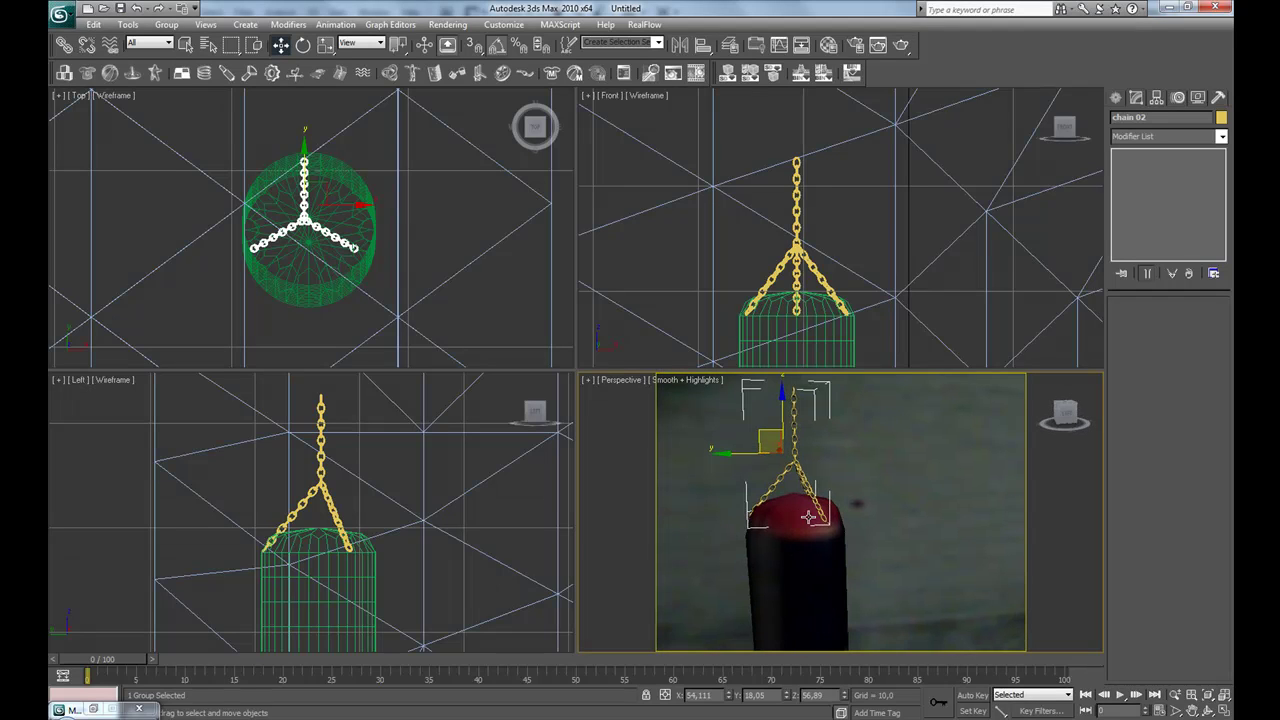
Move the green bracket from above the room to the first punching bag and lower it inside the room
scroll(814, 516, down, 8)
scroll(840, 517, down, 5)
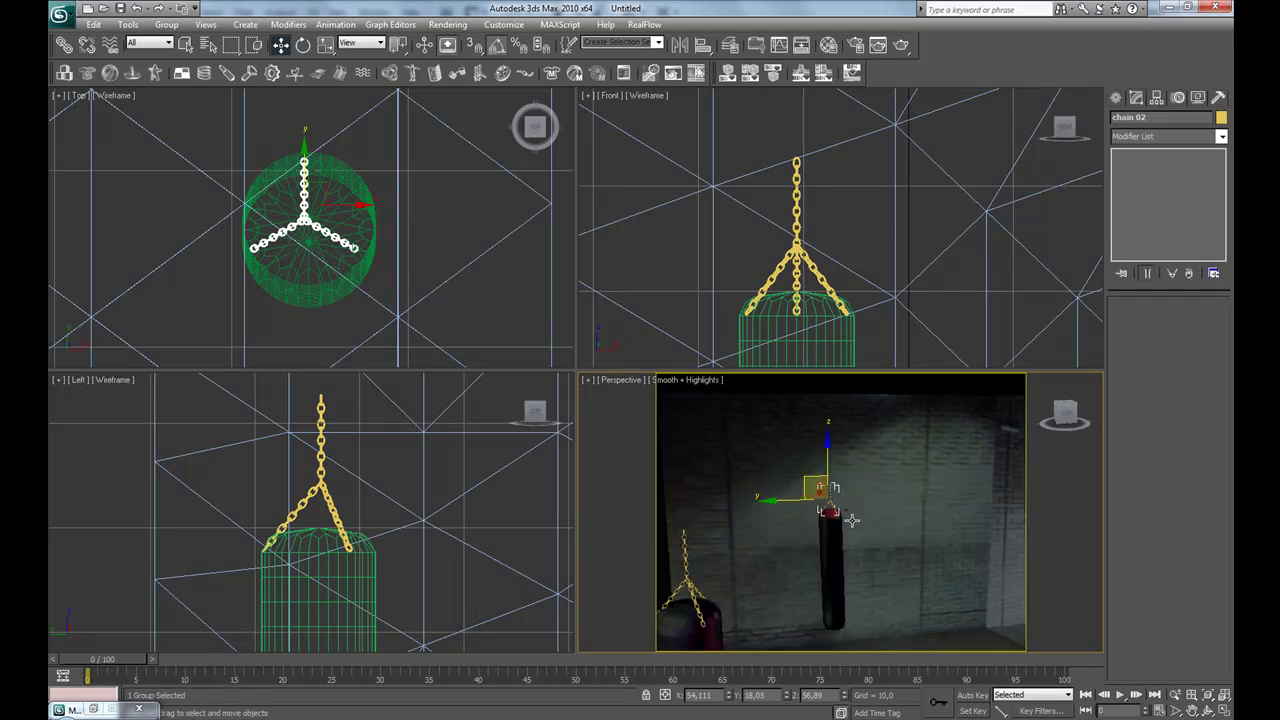
middle_drag(853, 515, 806, 524)
scroll(808, 510, down, 3)
scroll(831, 420, down, 3)
middle_drag(831, 420, 767, 505)
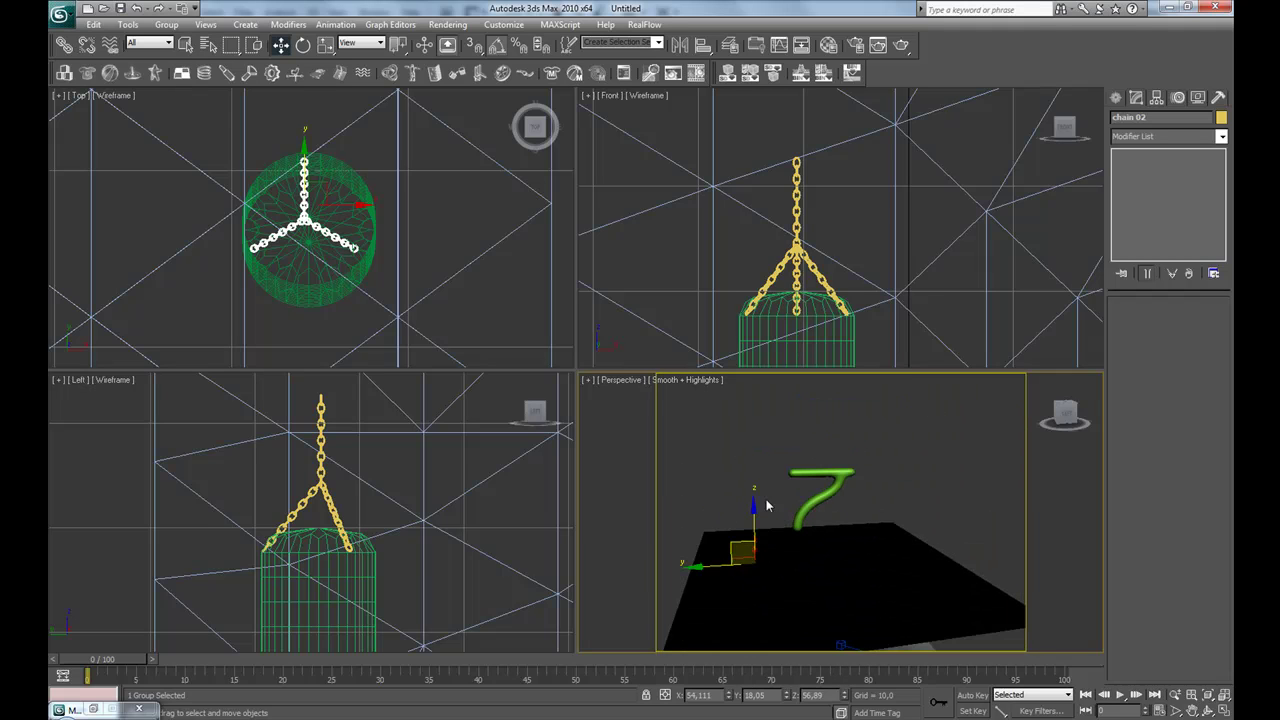
click(850, 473)
alt+middle_drag(850, 473, 812, 487)
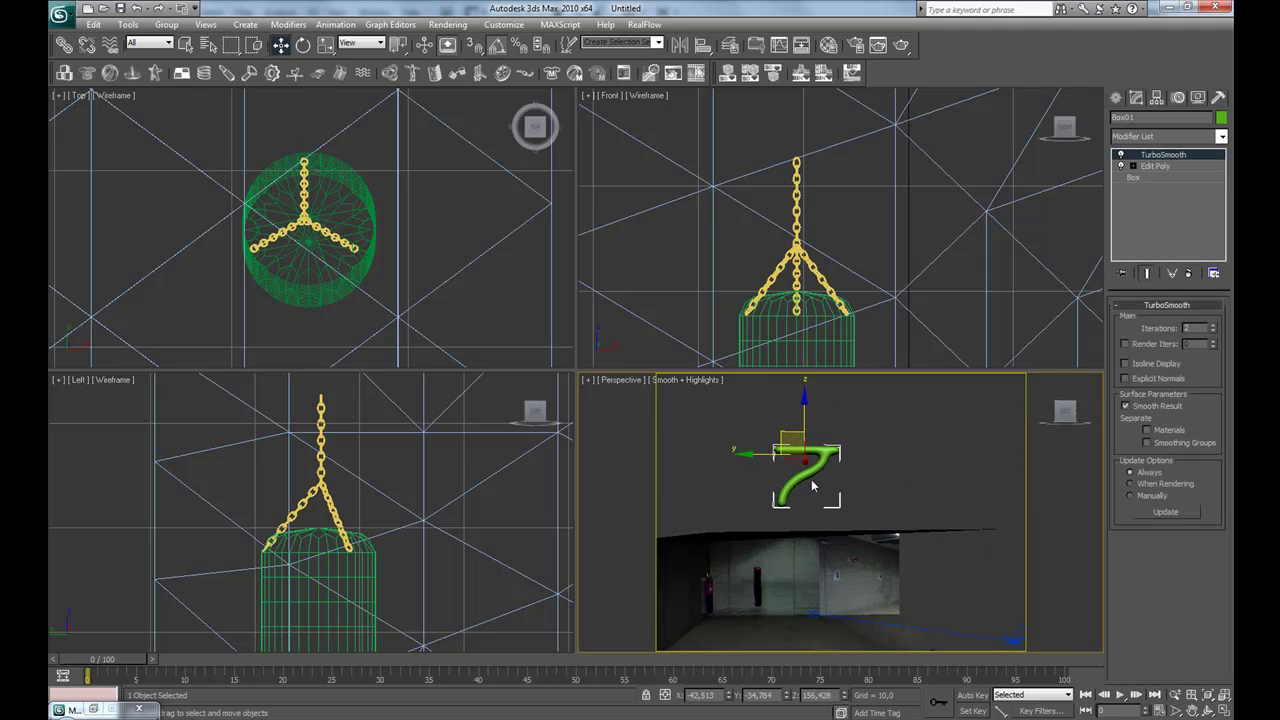
scroll(291, 237, down, 10)
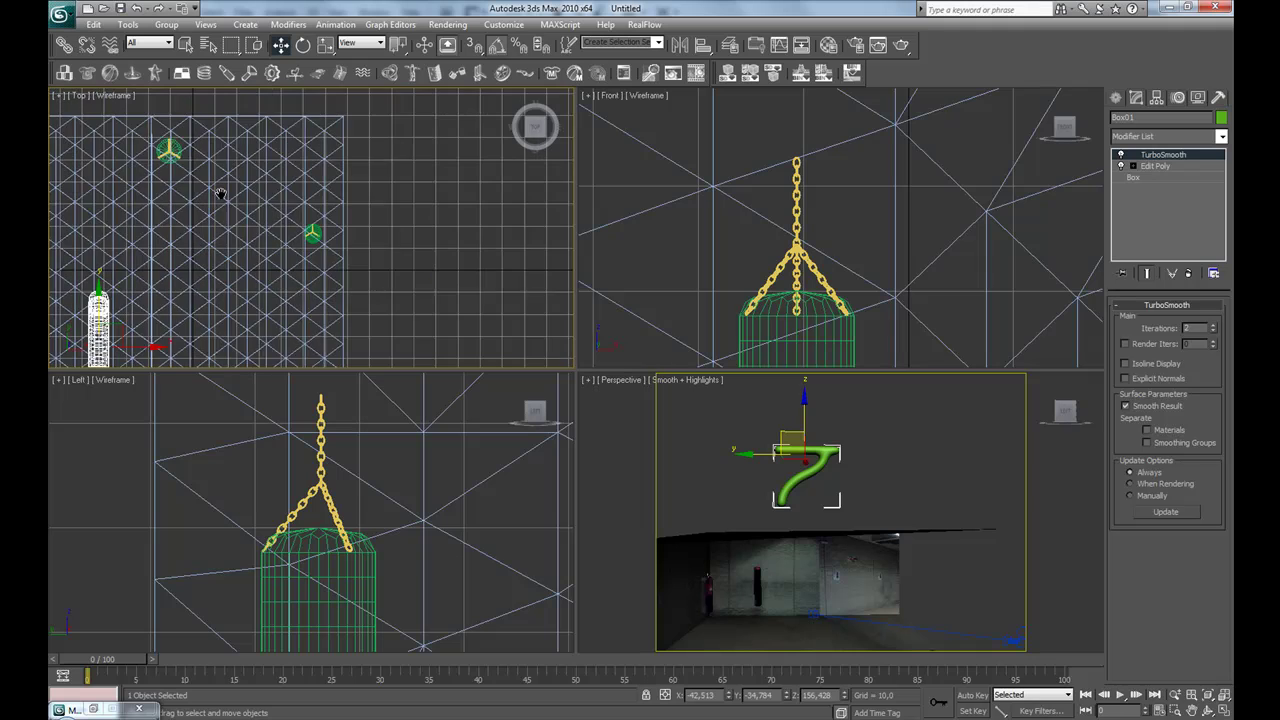
drag(233, 281, 266, 192)
scroll(828, 100, down, 10)
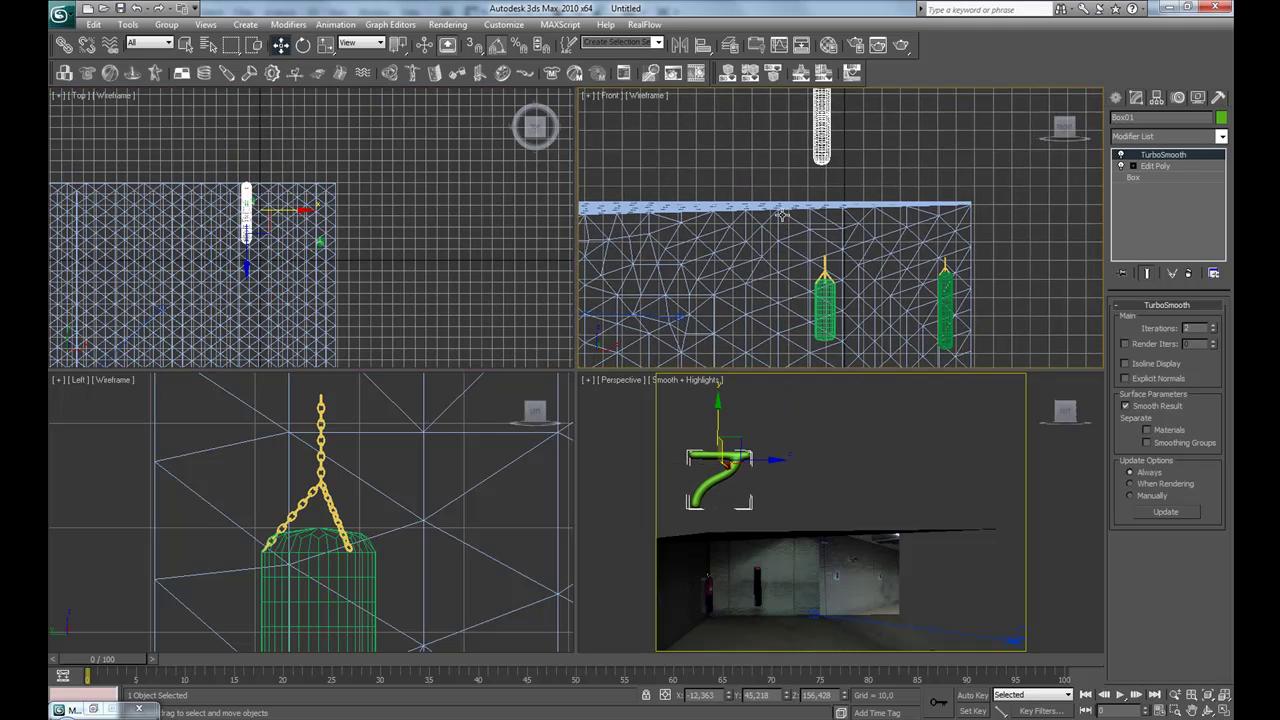
drag(828, 100, 828, 240)
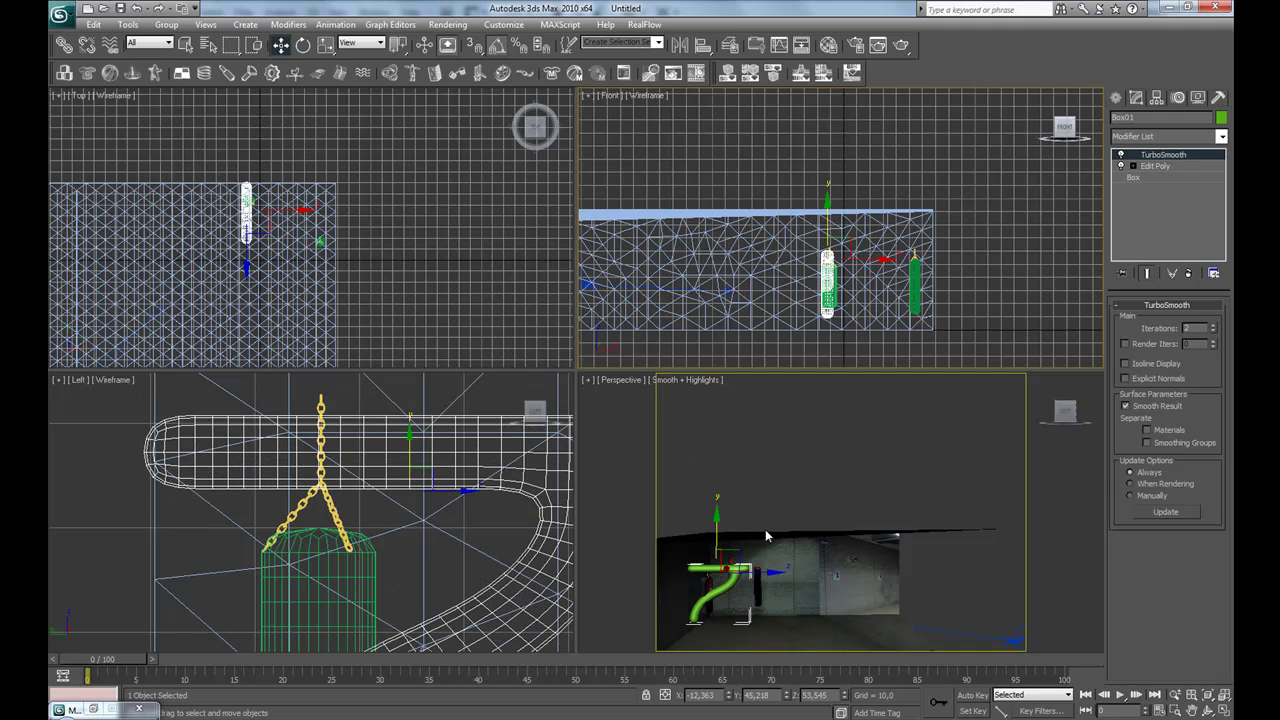
Scale the green bracket down uniformly to suit the size of the first punching bag's chain
right_click(722, 582)
scroll(860, 540, up, 5)
middle_drag(738, 612, 870, 400)
scroll(870, 400, up, 4)
middle_drag(800, 620, 790, 540)
scroll(792, 538, down, 6)
key(r)
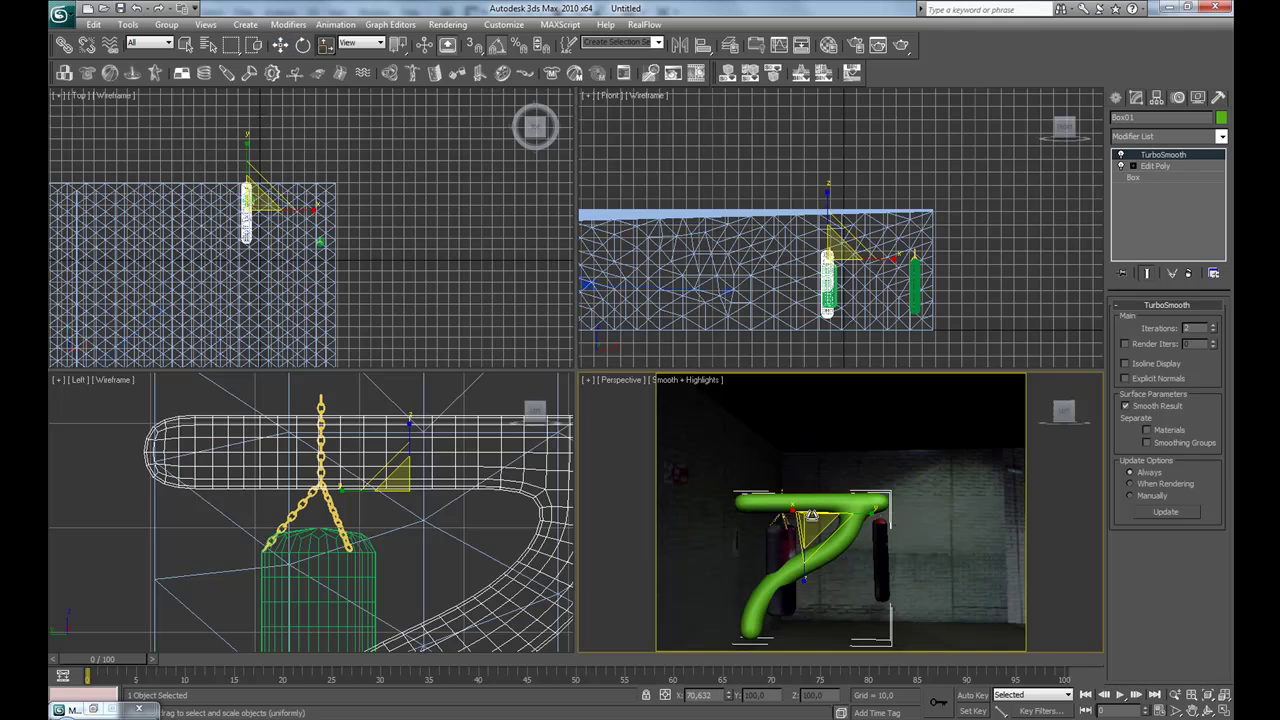
drag(811, 525, 809, 628)
Move the green bracket above the first bag's chain and set its rear end against the wall in the left view
key(w)
drag(781, 491, 749, 450)
middle_drag(269, 497, 330, 590)
scroll(332, 497, down, 2)
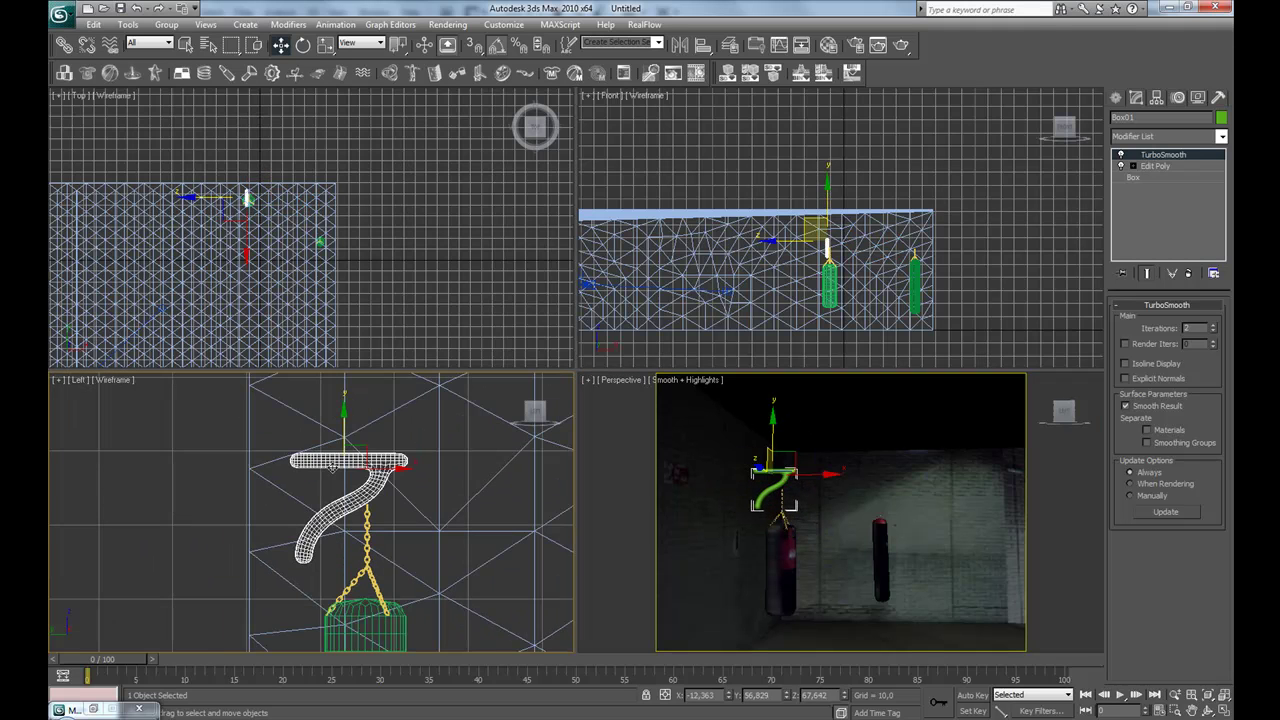
drag(361, 444, 315, 440)
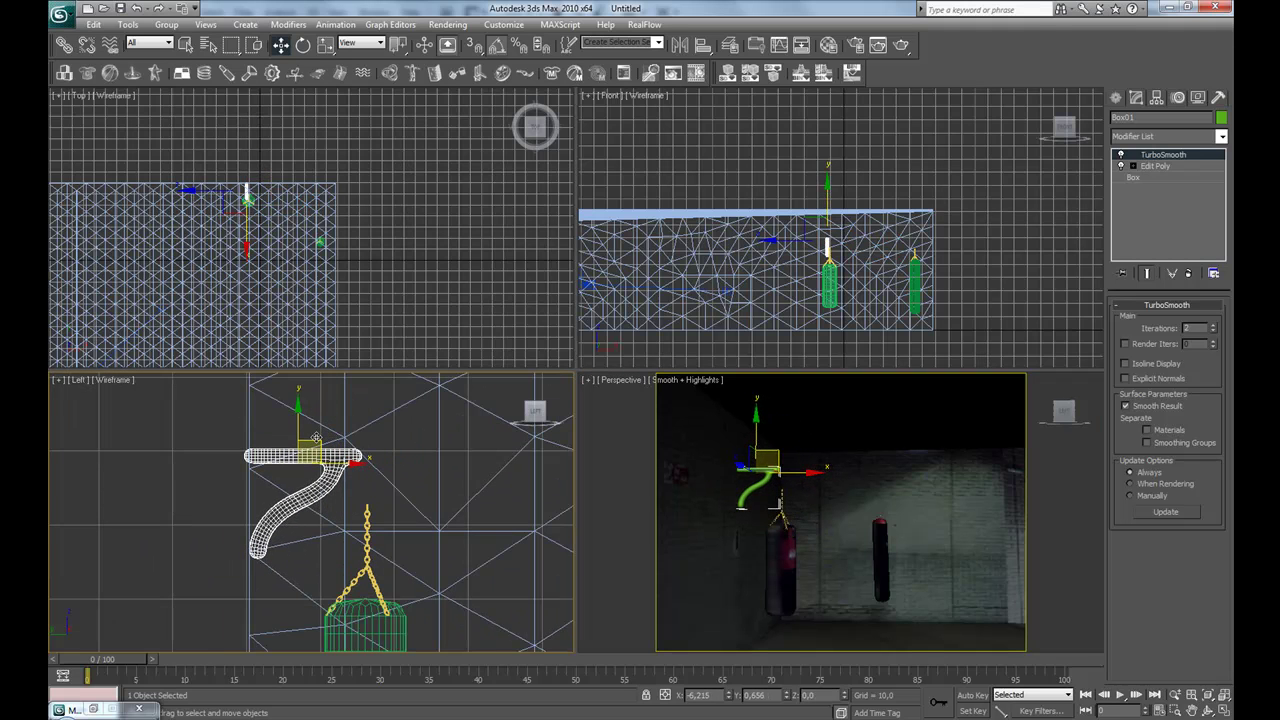
Move the green bracket sideways in the perspective and top views to line it up with the first bag's chain
alt+middle_drag(640, 532, 1011, 520)
drag(834, 472, 846, 474)
scroll(299, 203, up, 6)
middle_drag(291, 214, 431, 320)
scroll(262, 280, up, 3)
middle_drag(254, 266, 267, 217)
drag(275, 223, 266, 224)
Stretch the green bracket along its length and shift it back so its rear end meets the wall above the first bag
key(r)
mouse_move(224, 172)
mouse_down()
mouse_move(223, 149)
mouse_move(224, 193)
mouse_up()
key(w)
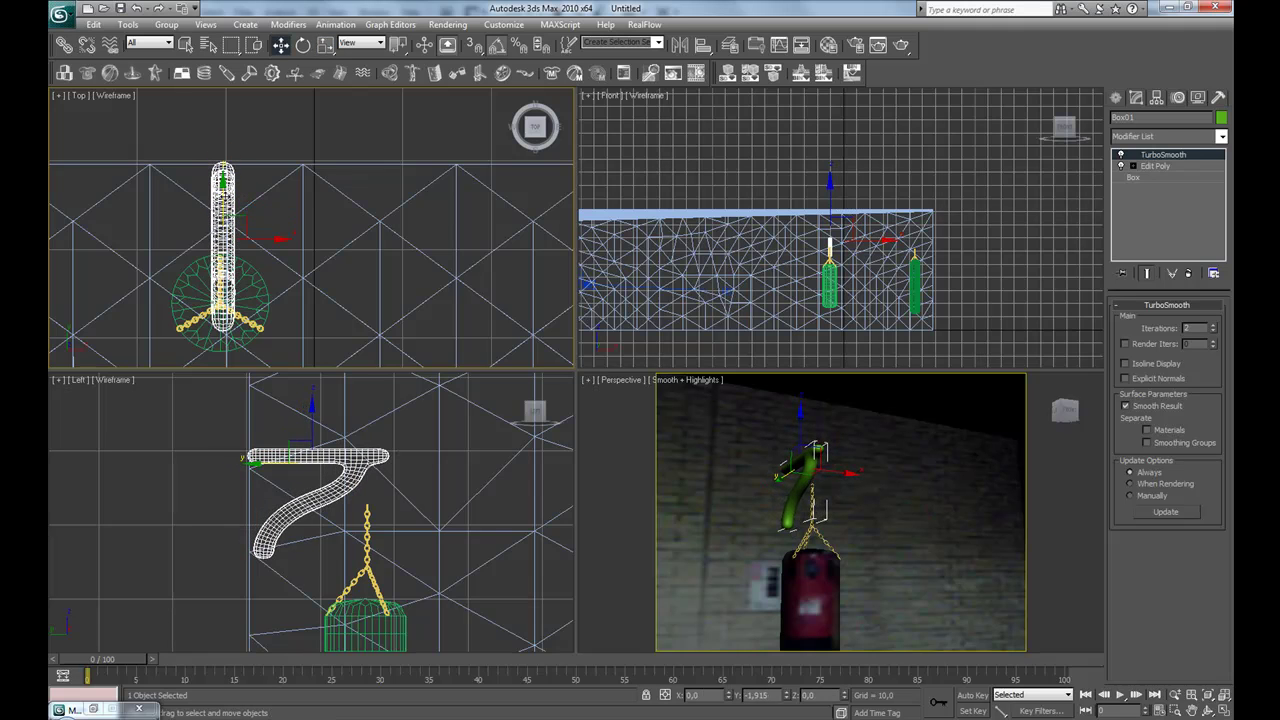
drag(266, 240, 266, 228)
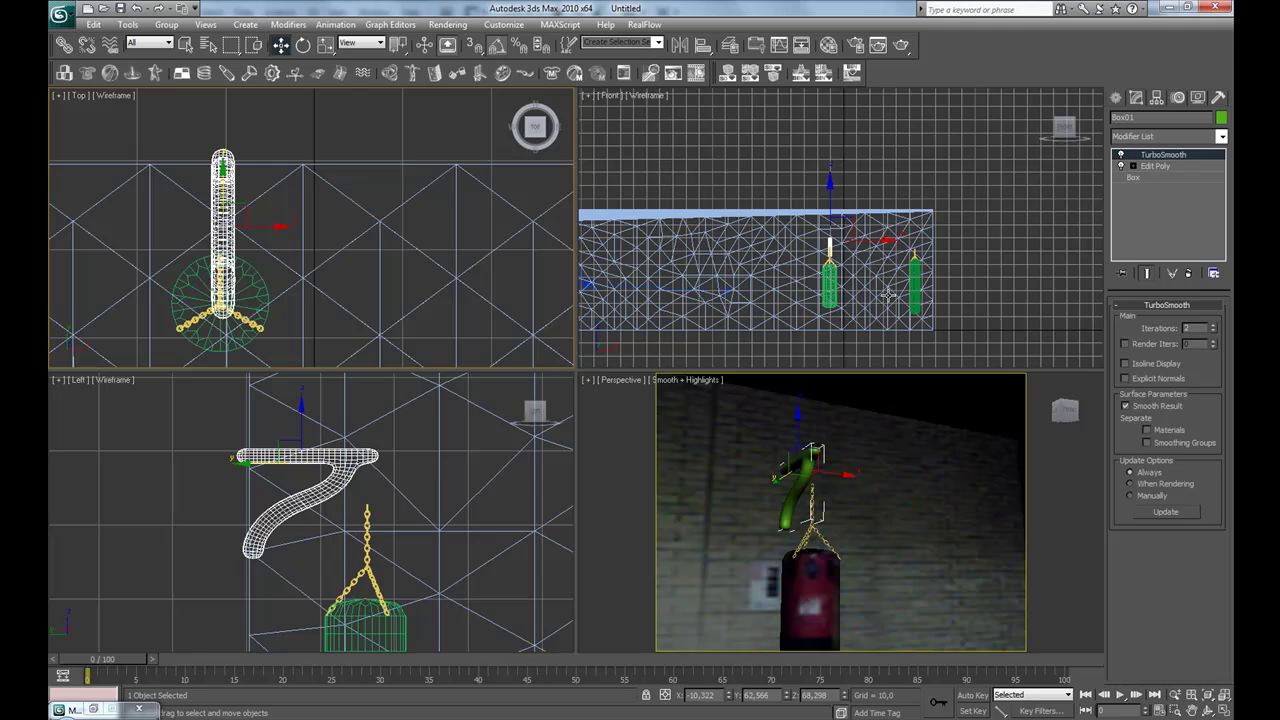
Lower the green bracket onto the top of the first bag's chain and nudge it to centre on the links
click(797, 425)
drag(799, 424, 830, 538)
scroll(852, 515, up, 8)
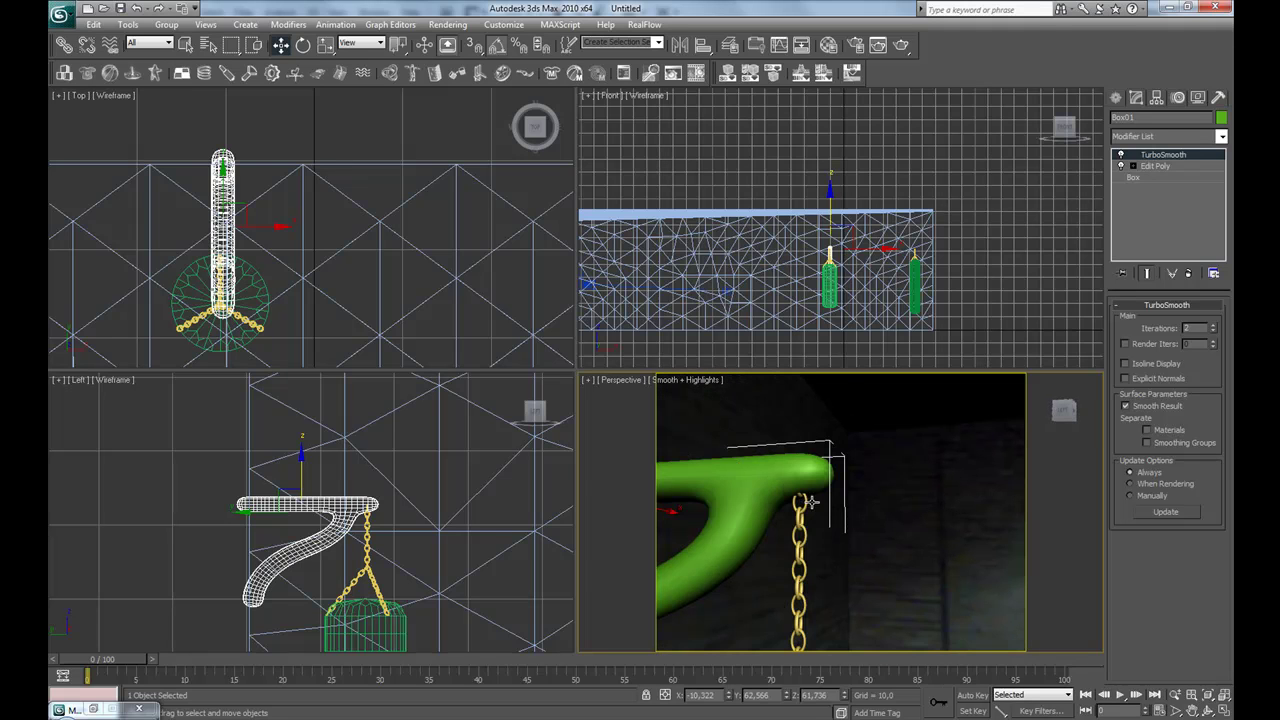
scroll(775, 509, down, 3)
alt+middle_drag(740, 501, 706, 496)
drag(738, 490, 732, 491)
Clone the green bracket as a single Copy and place it beside the second punching bag in the top view
alt+middle_drag(737, 506, 822, 468)
scroll(326, 229, down, 3)
middle_drag(326, 229, 172, 160)
mouse_move(108, 136)
shift+mouse_down()
mouse_move(200, 220)
mouse_move(300, 280)
mouse_move(340, 285)
shift+mouse_up()
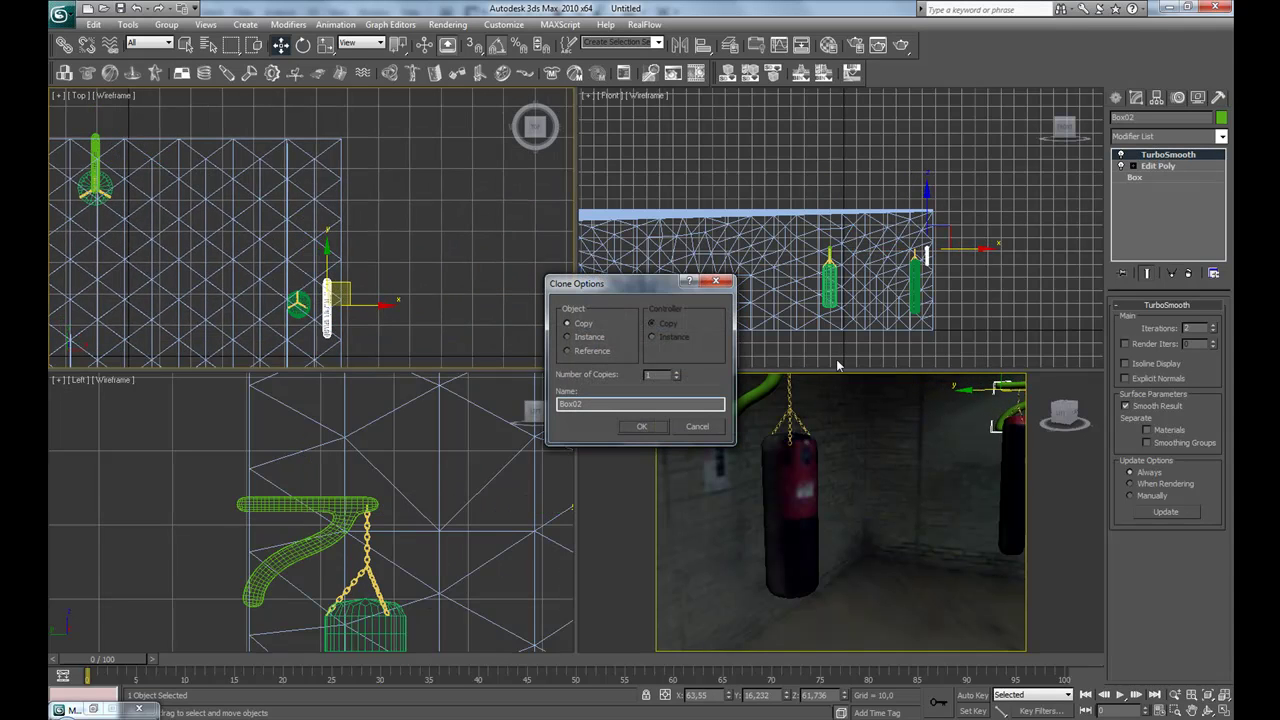
click(649, 429)
Rotate the bracket copy -90 degrees about the Z axis so its rear faces the wall behind the second bag
scroll(854, 431, up, 2)
middle_drag(985, 420, 805, 485)
scroll(877, 466, up, 3)
middle_drag(880, 505, 882, 536)
key(e)
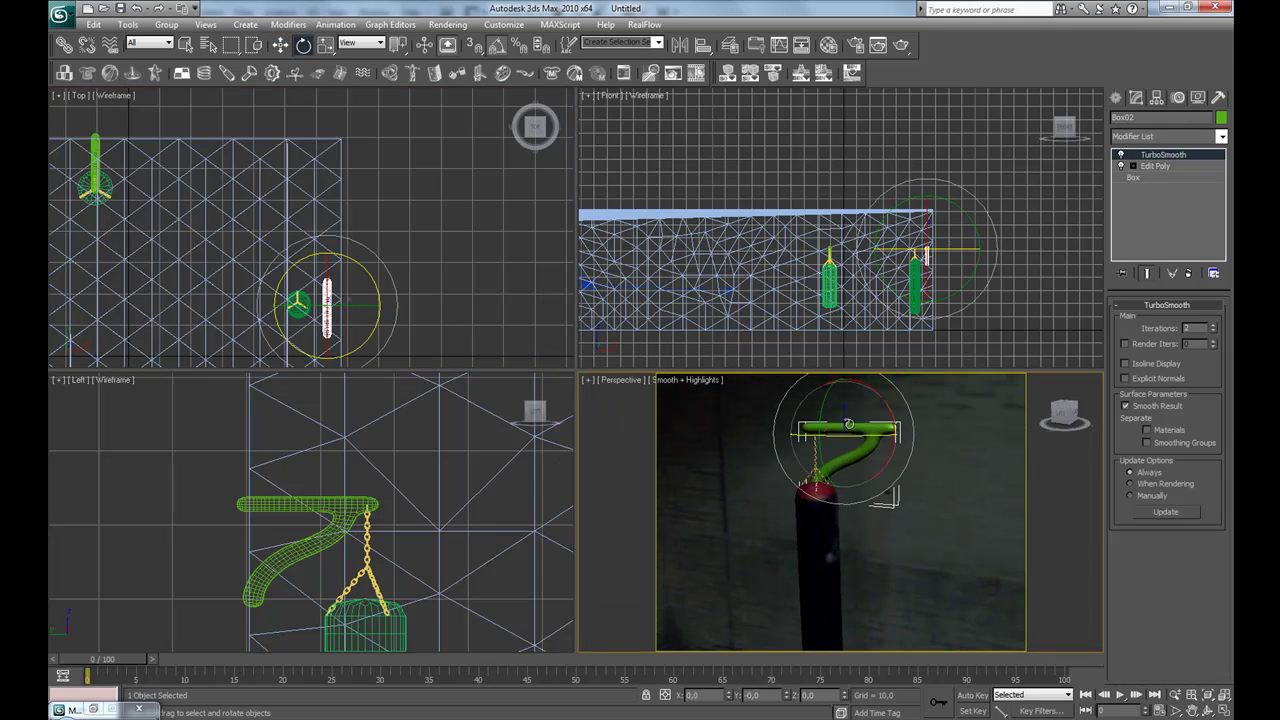
drag(863, 437, 798, 440)
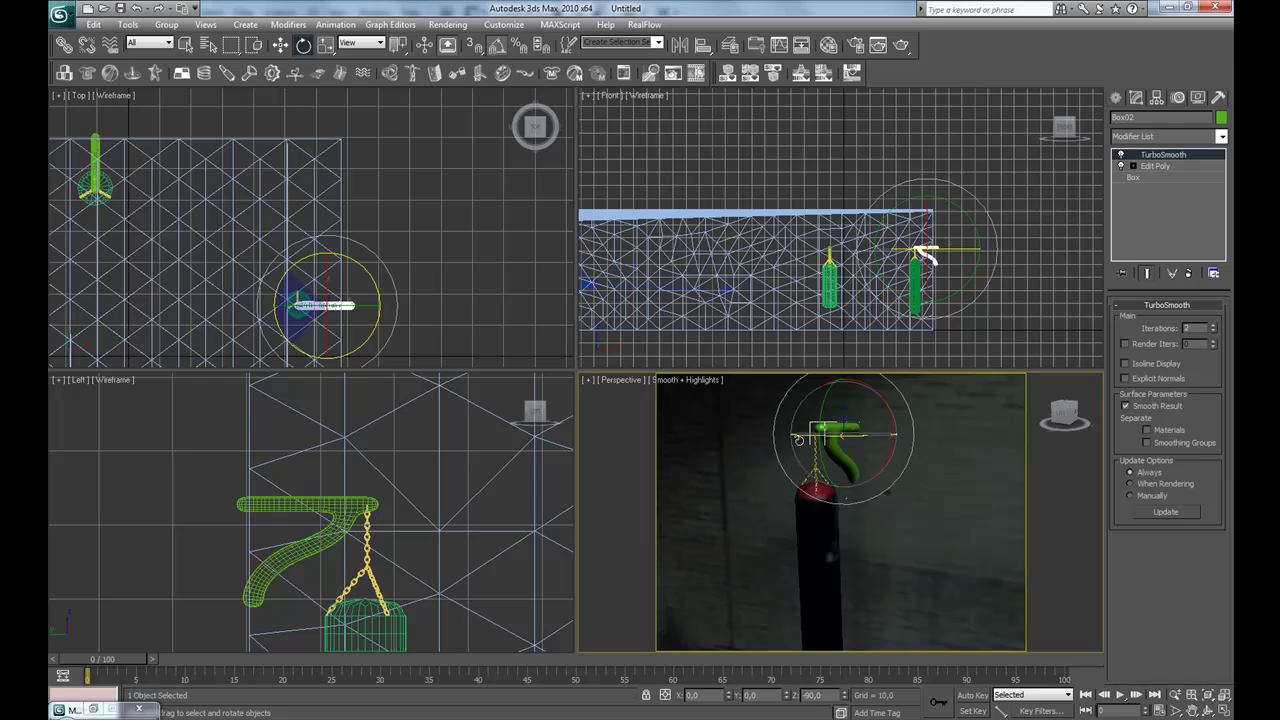
middle_drag(863, 448, 702, 552)
Lower the bracket copy in the front view so its front end rests on top of the second bag's chain
key(w)
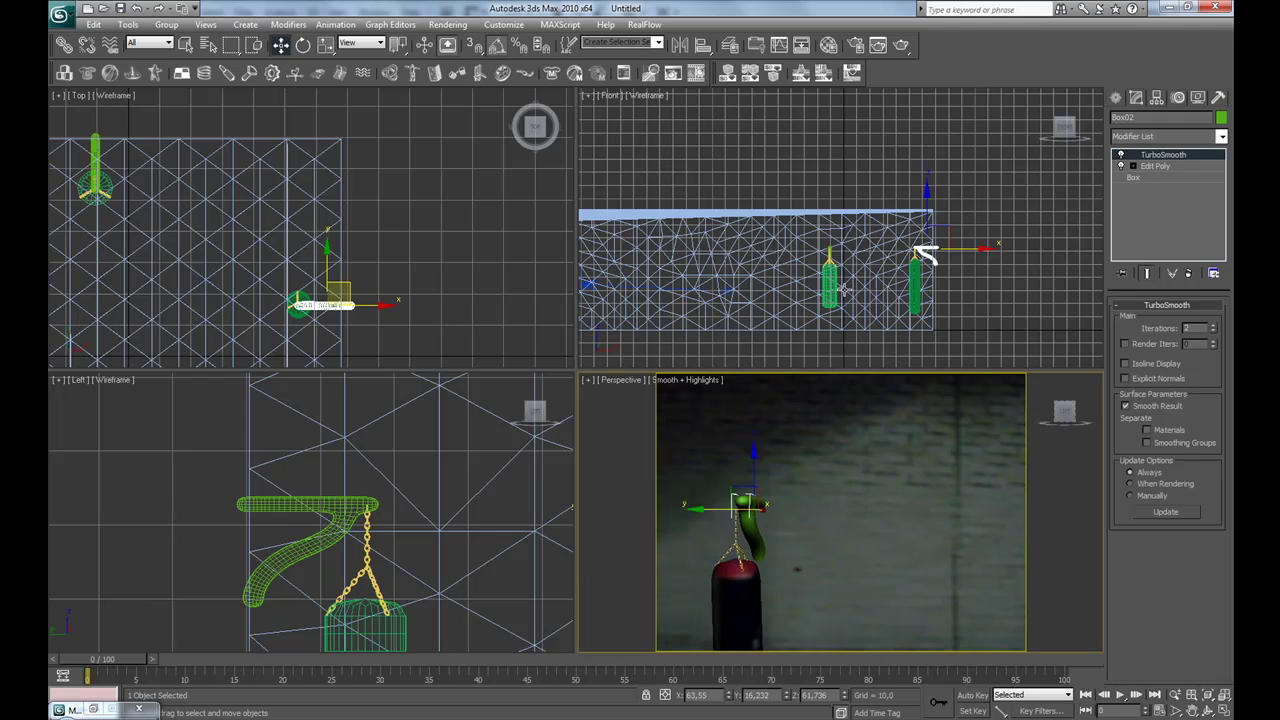
middle_drag(955, 269, 883, 276)
scroll(883, 276, up, 7)
middle_drag(872, 323, 815, 174)
drag(833, 152, 794, 241)
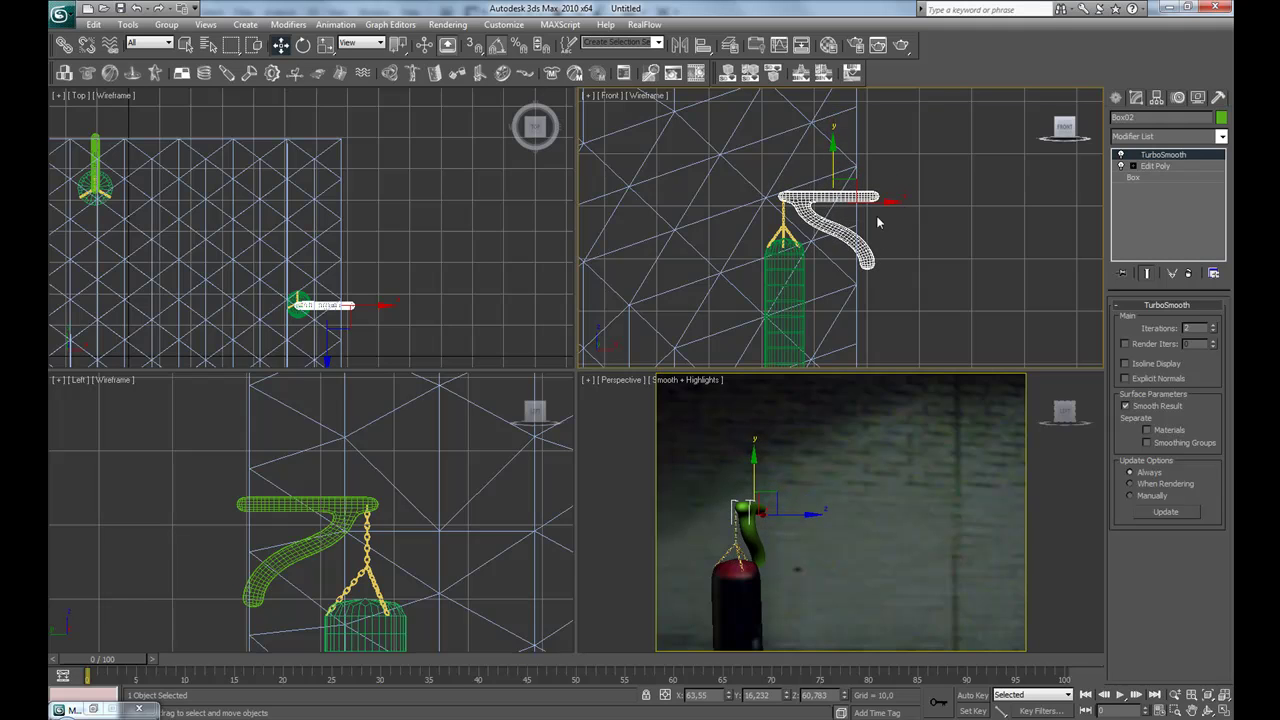
Shorten the bracket copy along its X axis to end at the wall, and nudge it sideways into line with the second bag's chain
key(r)
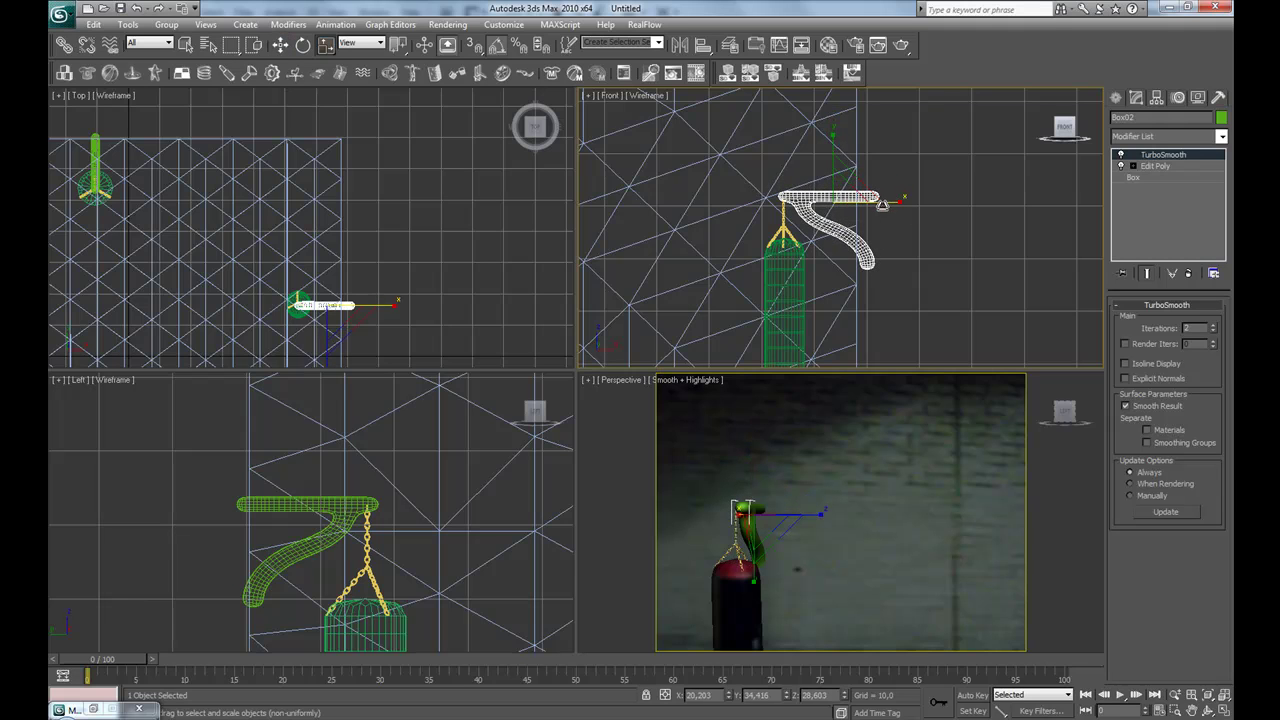
drag(891, 199, 876, 201)
key(w)
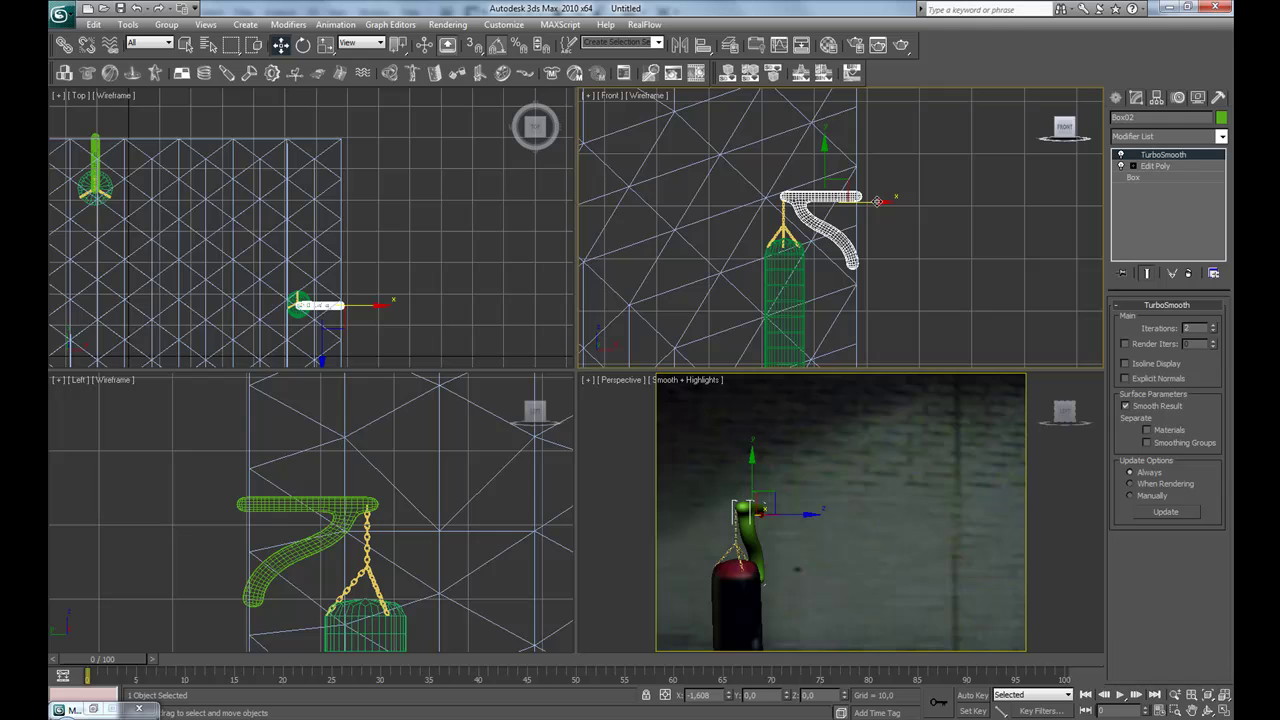
alt+middle_drag(750, 514, 795, 533)
drag(678, 514, 672, 516)
Render the scene through Camera01 and inspect both bags and their brackets up close in the rendered image
alt+middle_drag(846, 554, 797, 492)
middle_drag(881, 491, 758, 514)
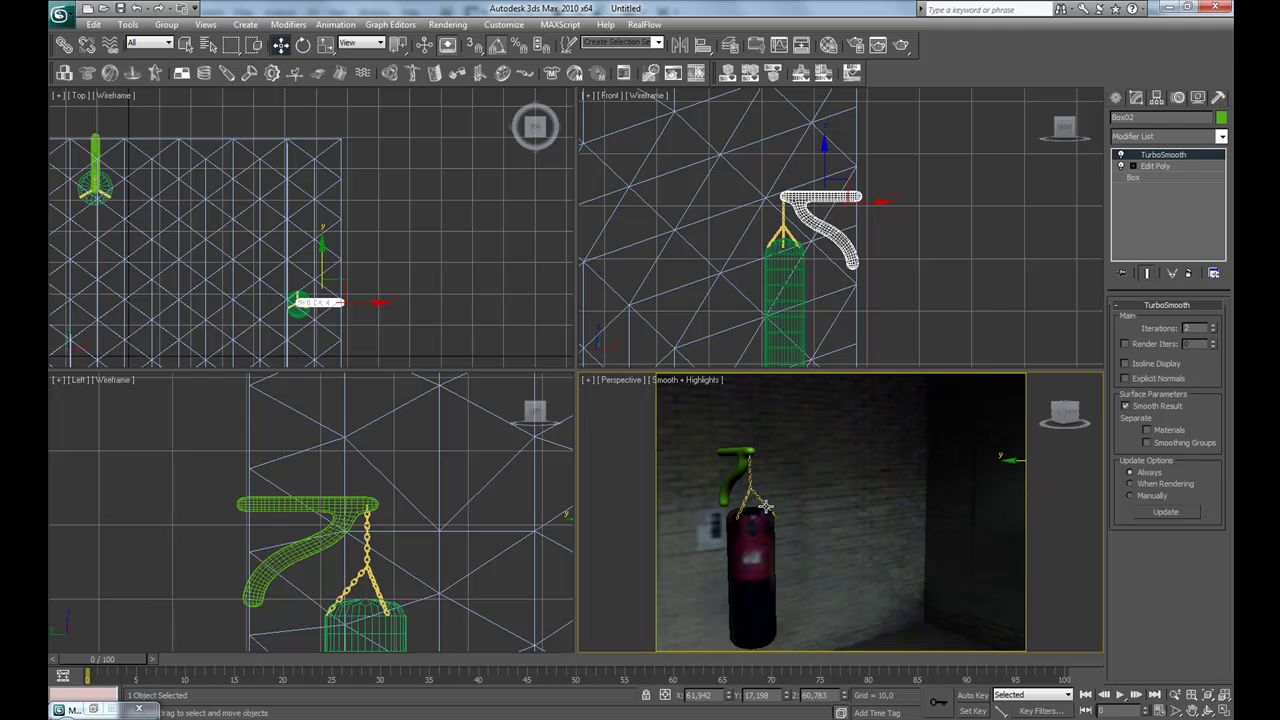
key(c)
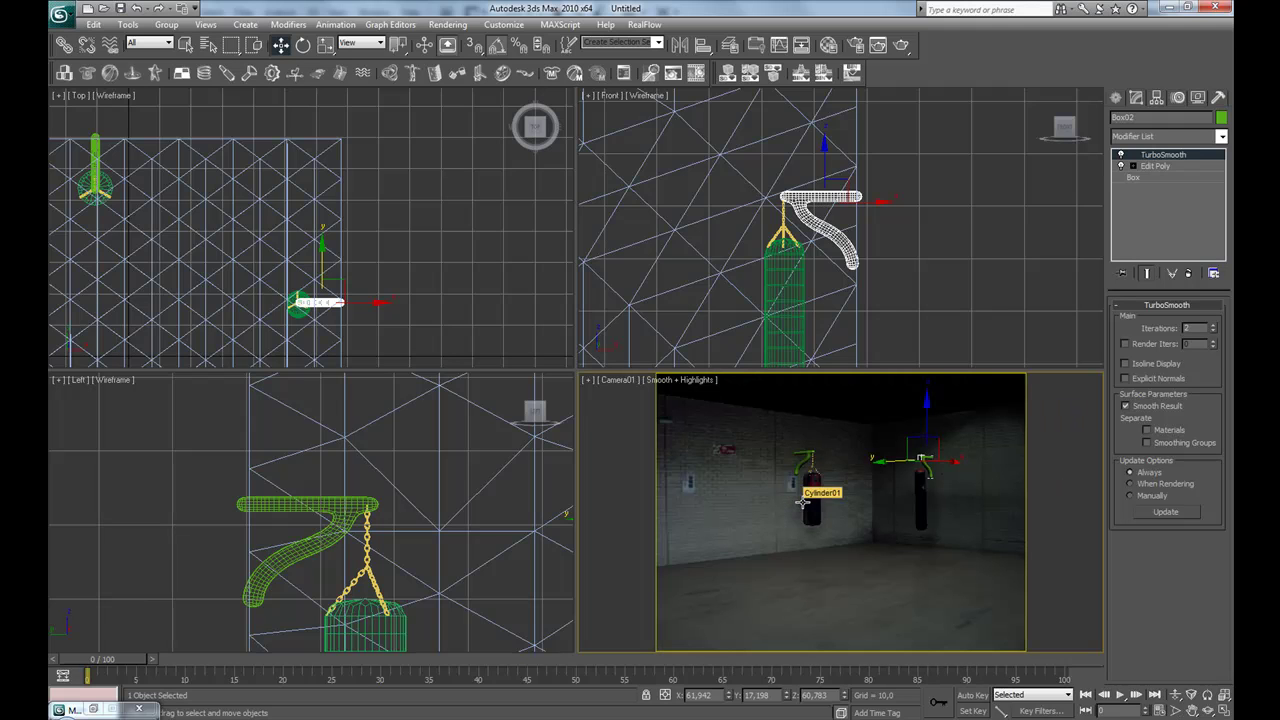
click(900, 45)
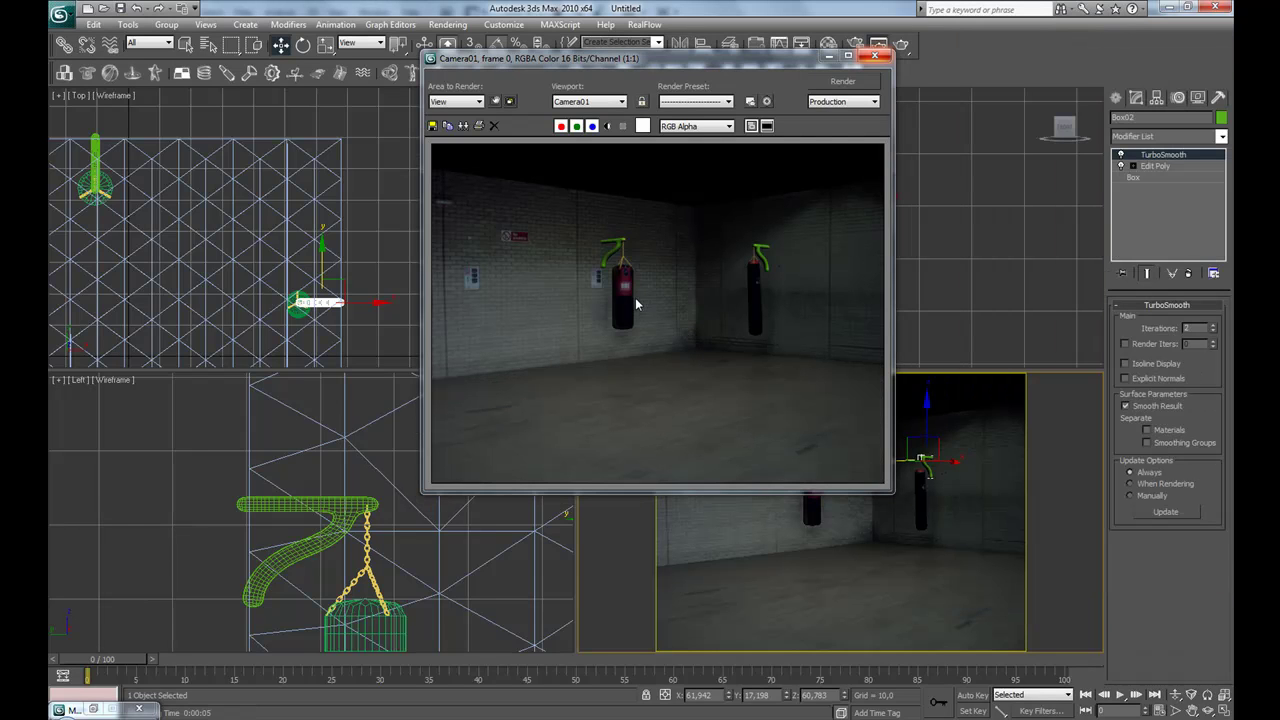
scroll(635, 295, up, 2)
scroll(467, 284, down, 2)
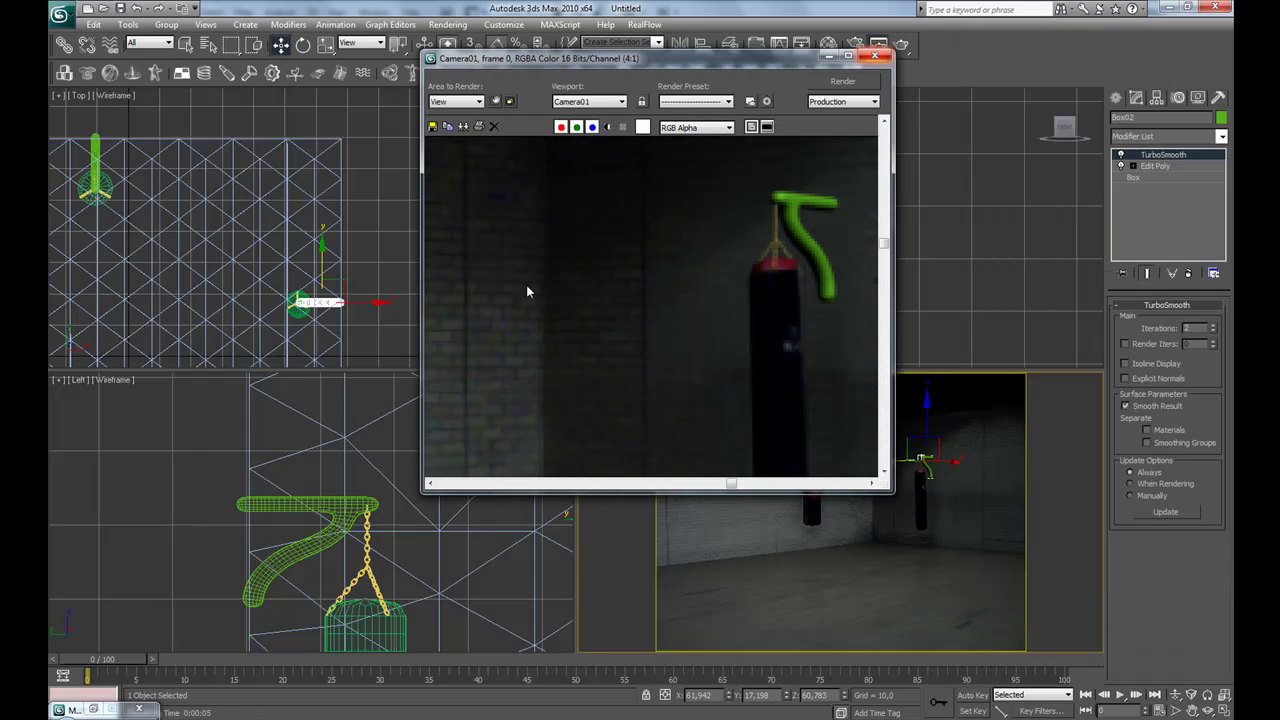